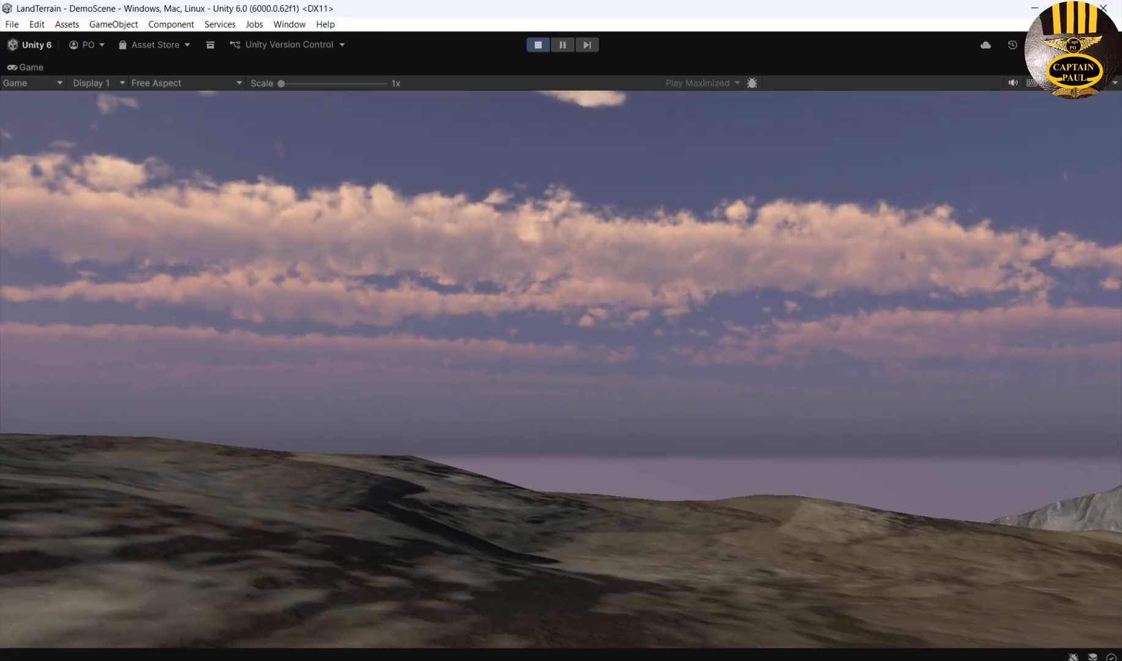
# Release the cursor from the running terrain demo and exit play mode.
pyautogui.press('Escape')
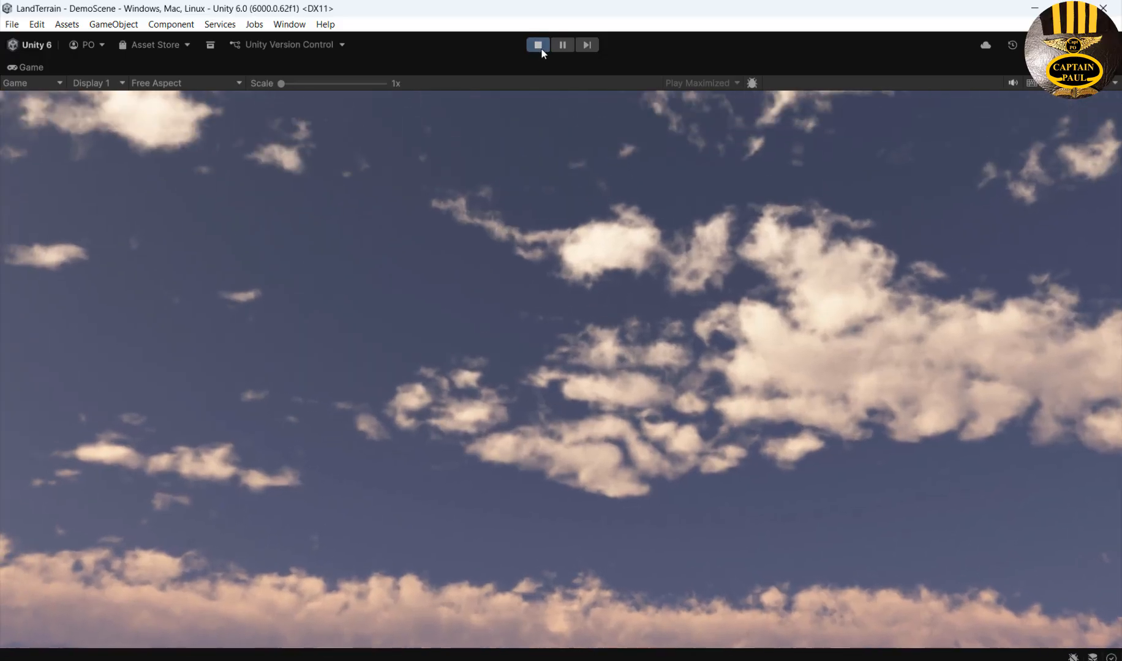
pyautogui.click(539, 45)
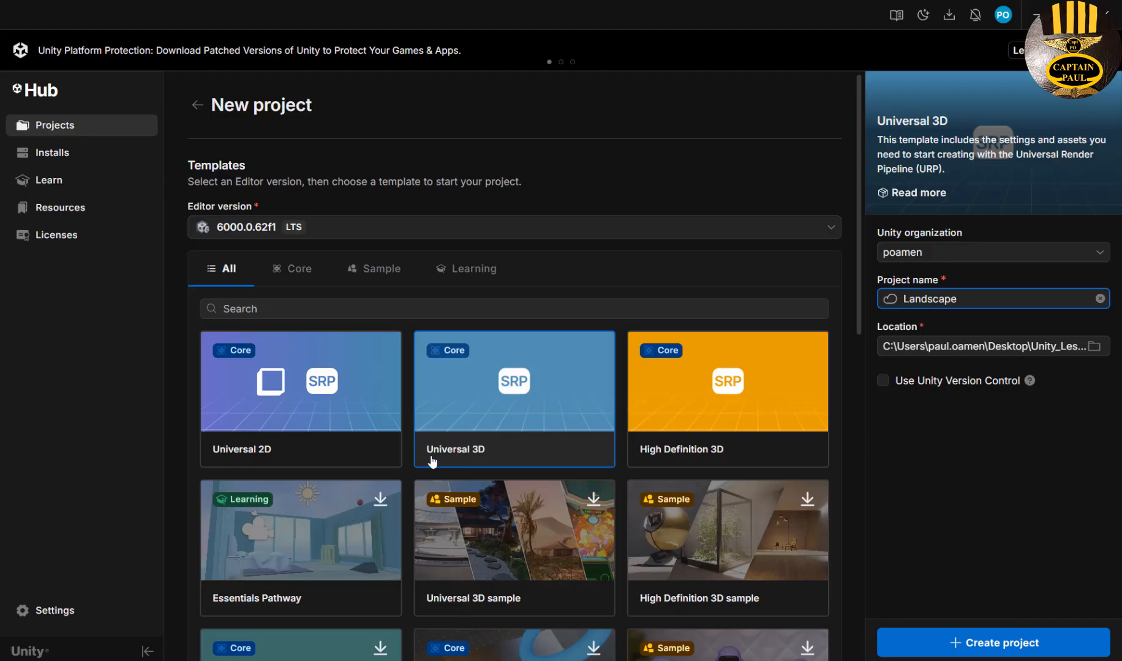
# Create the Landscape project from the Universal 3D template.
pyautogui.click(501, 415)
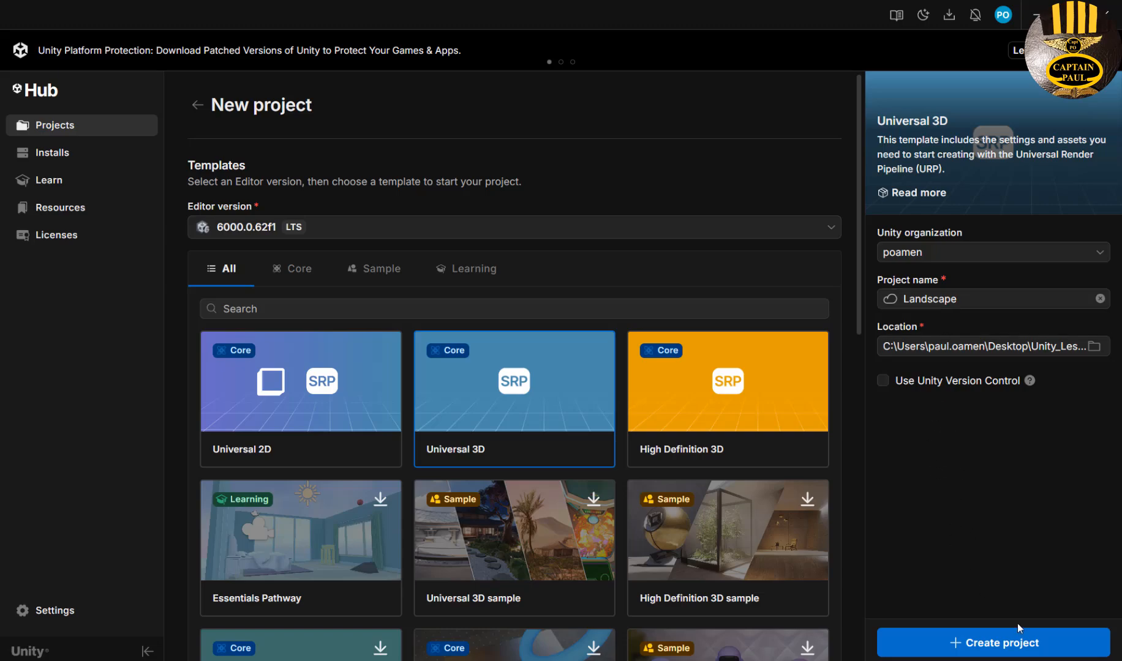
pyautogui.click(1007, 653)
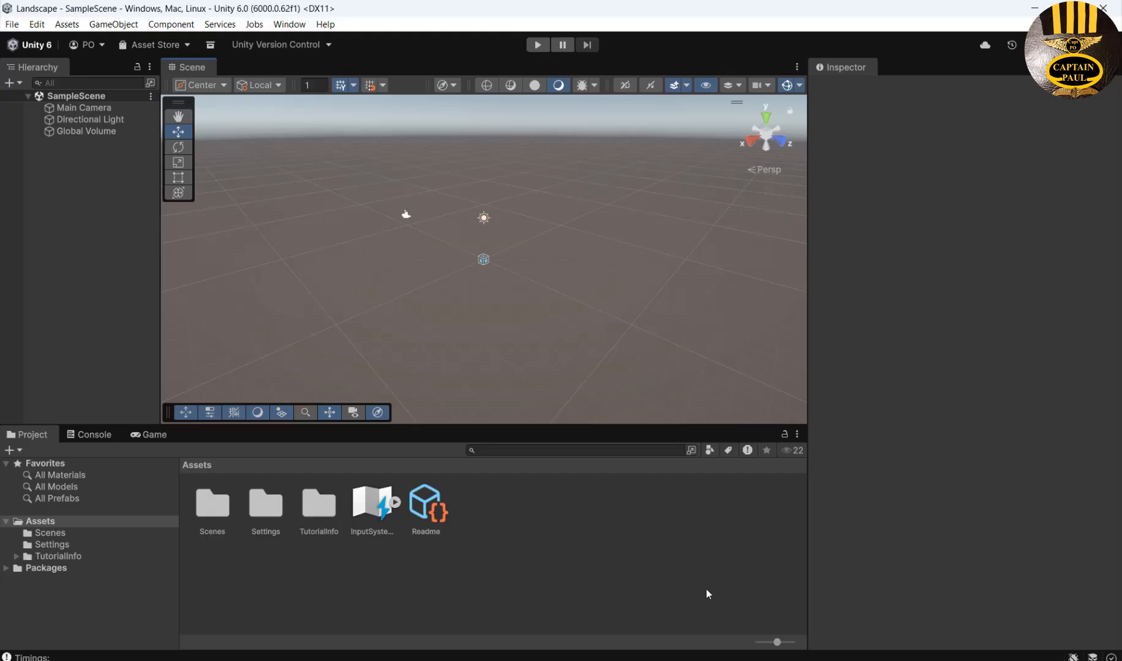
# Review the notes listing needed assets, then launch the Asset Store from the Window menu.
pyautogui.hotkey('alt', 'Tab')
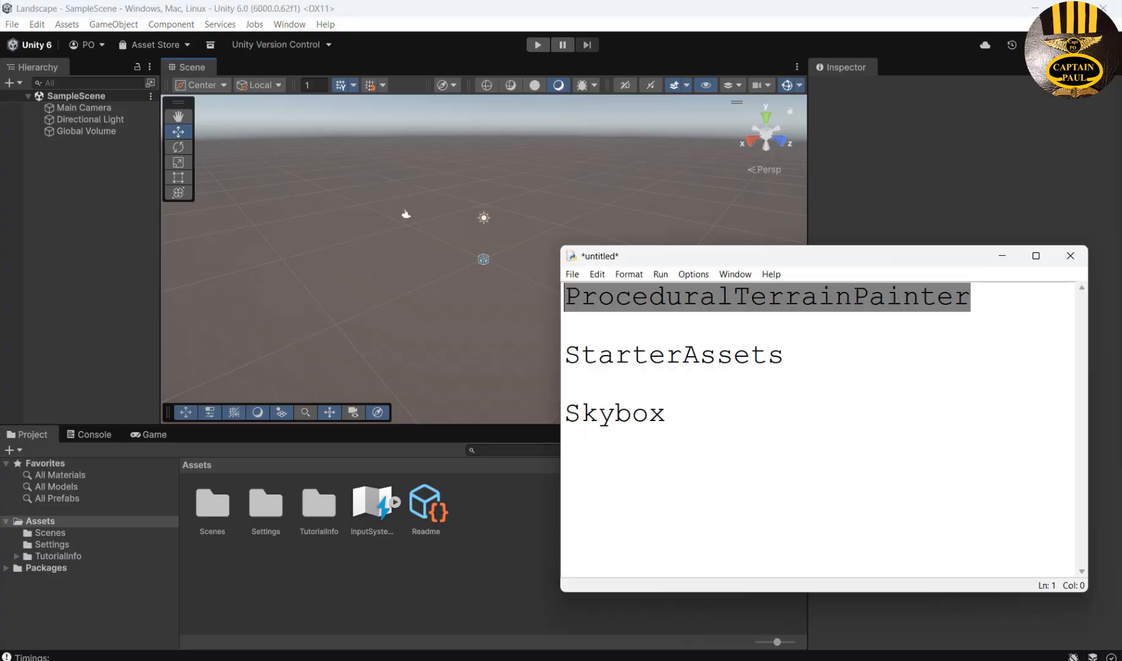
pyautogui.click(891, 399)
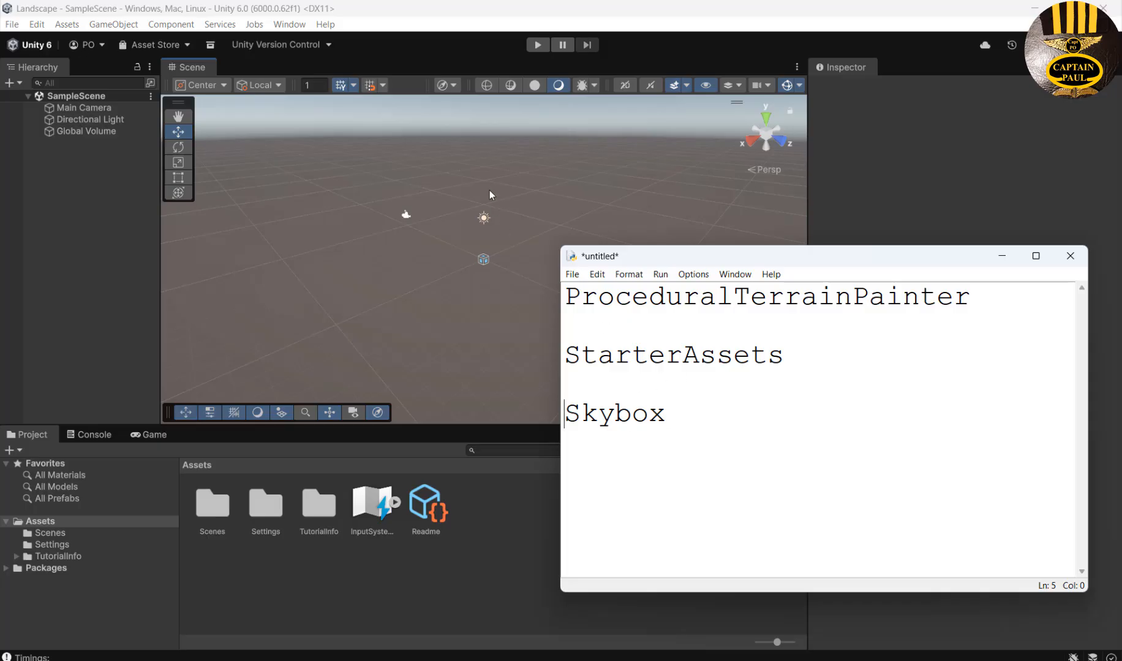
pyautogui.click(530, 166)
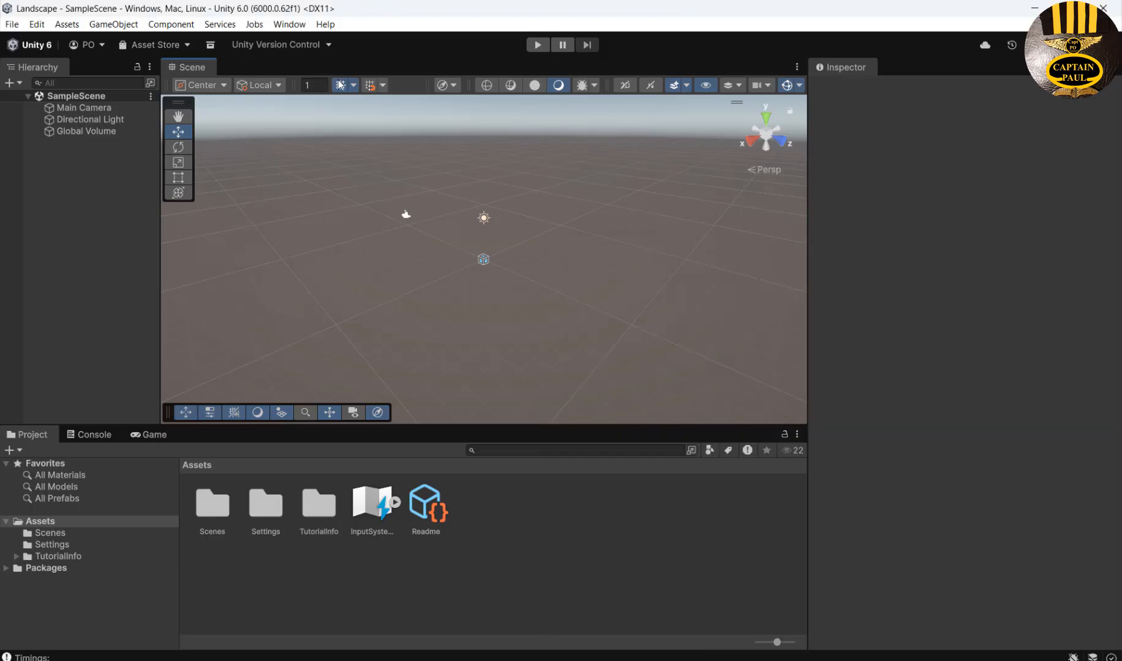
pyautogui.click(291, 25)
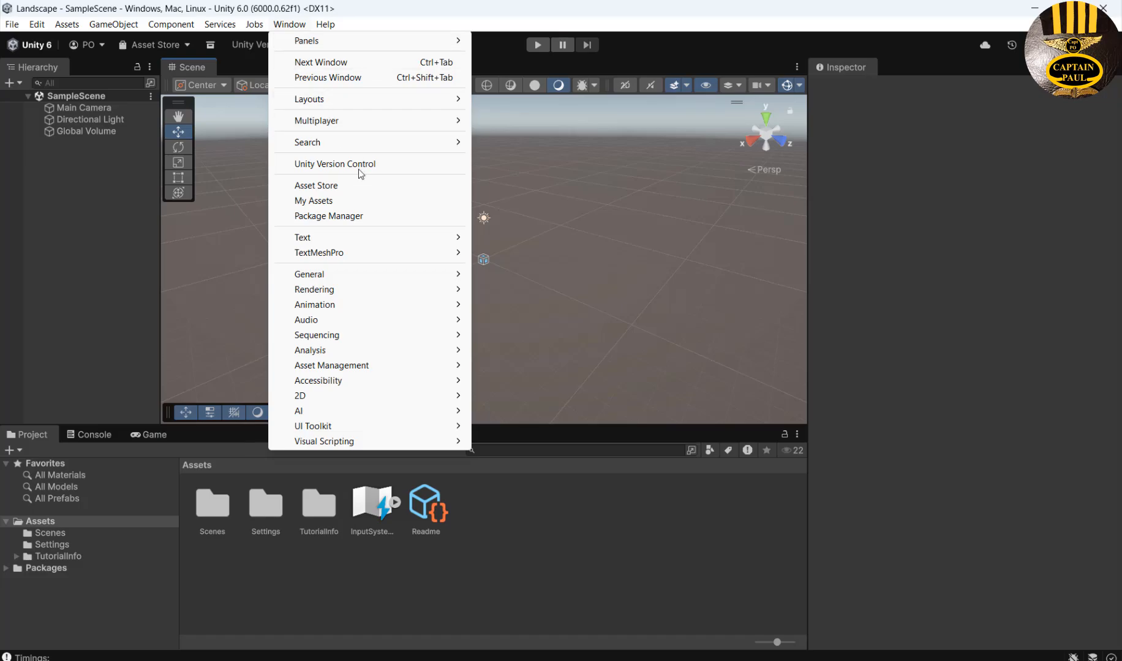
pyautogui.click(317, 185)
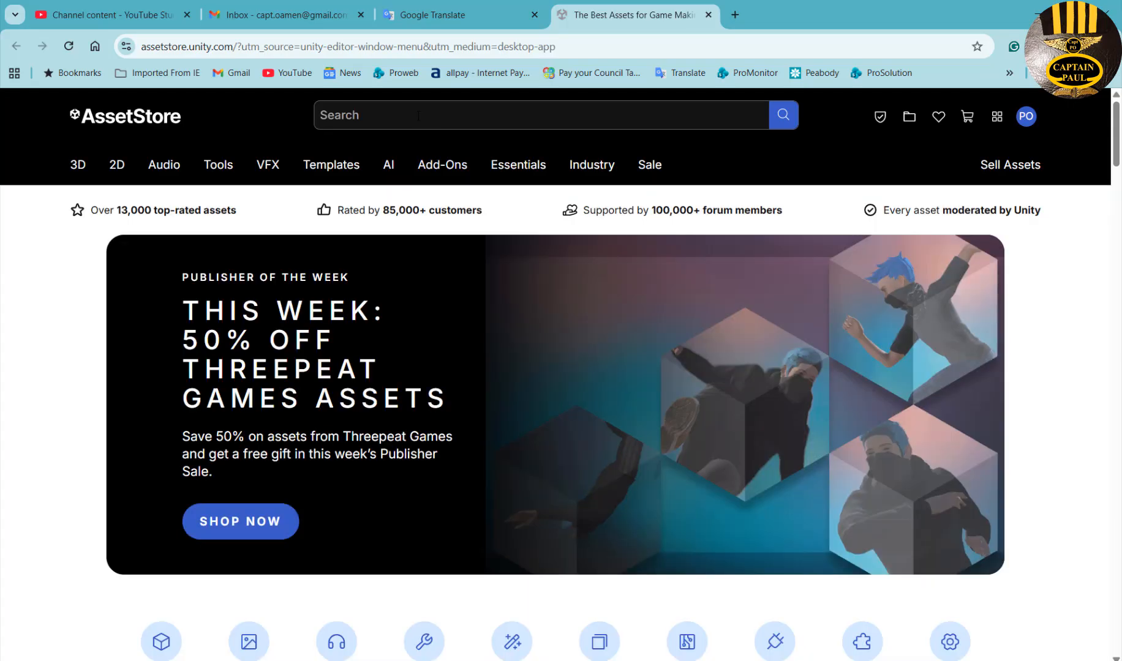
# Search the Asset Store for ProceduralTerrainPainter.
pyautogui.click(418, 115)
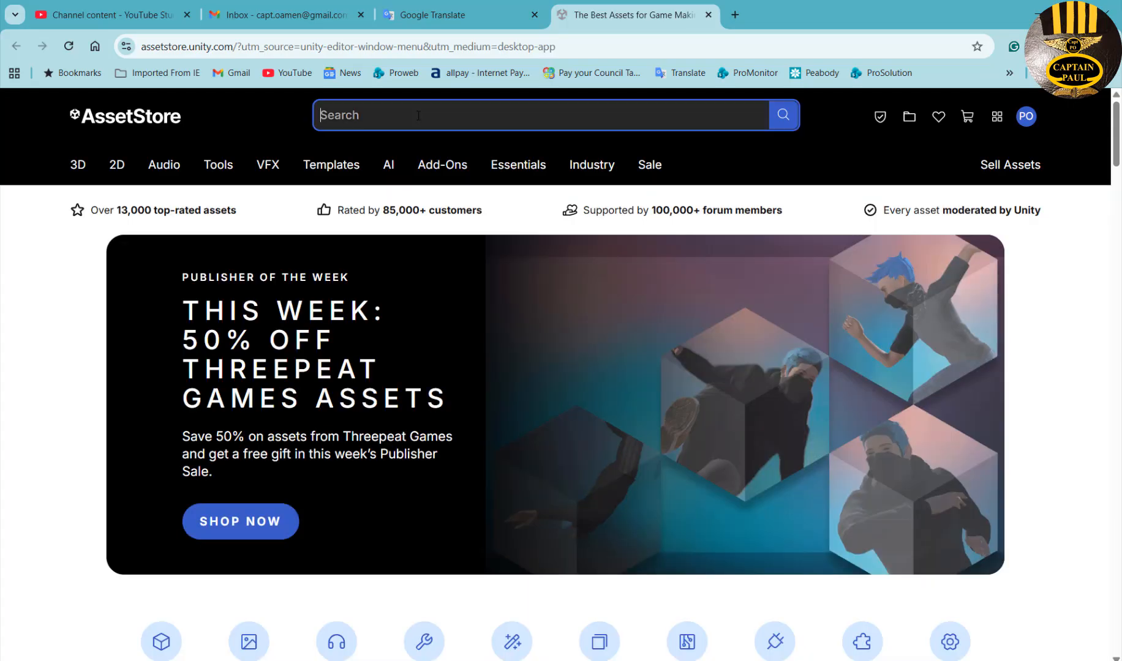
pyautogui.write('ProceduralTerrainPainter')
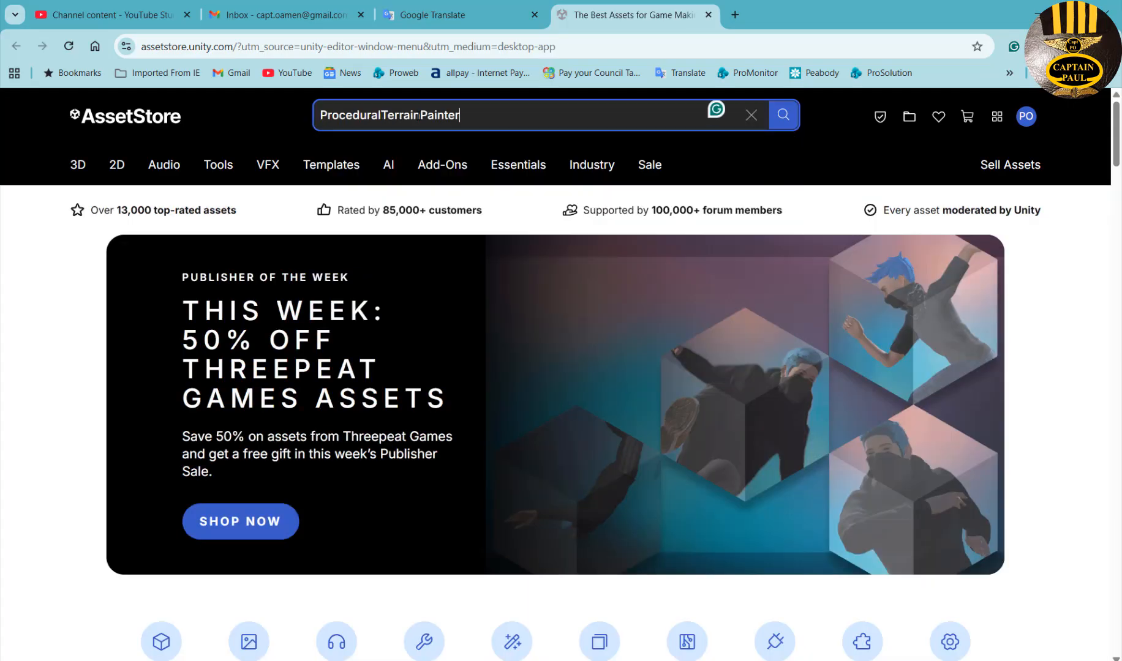
pyautogui.rightClick(820, 124)
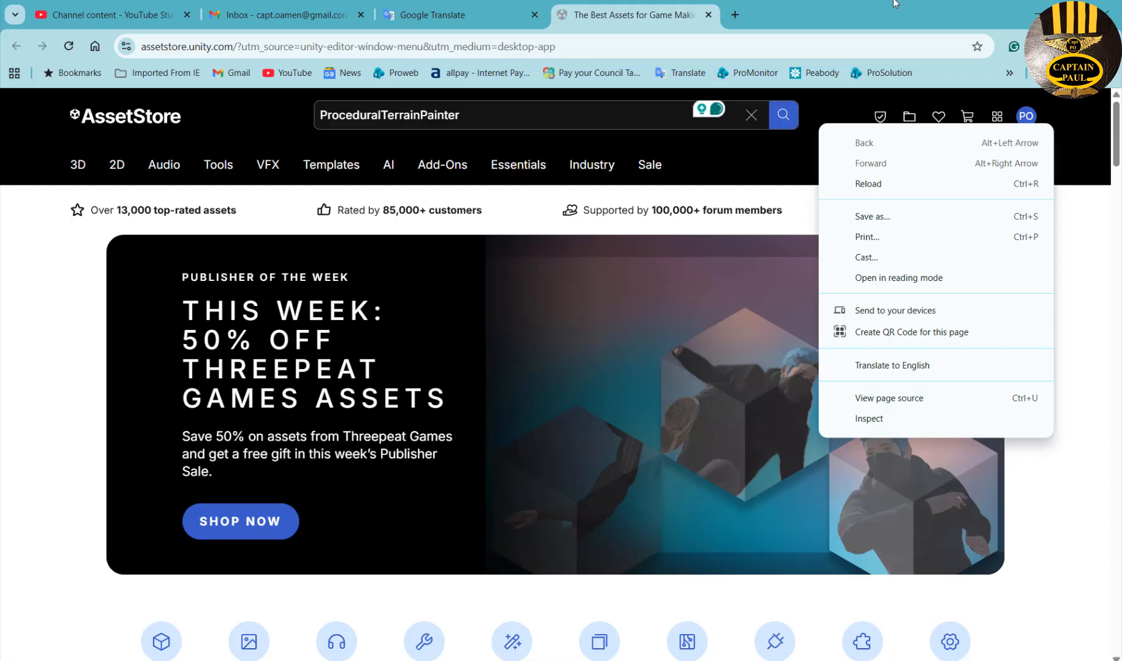
pyautogui.click(519, 119)
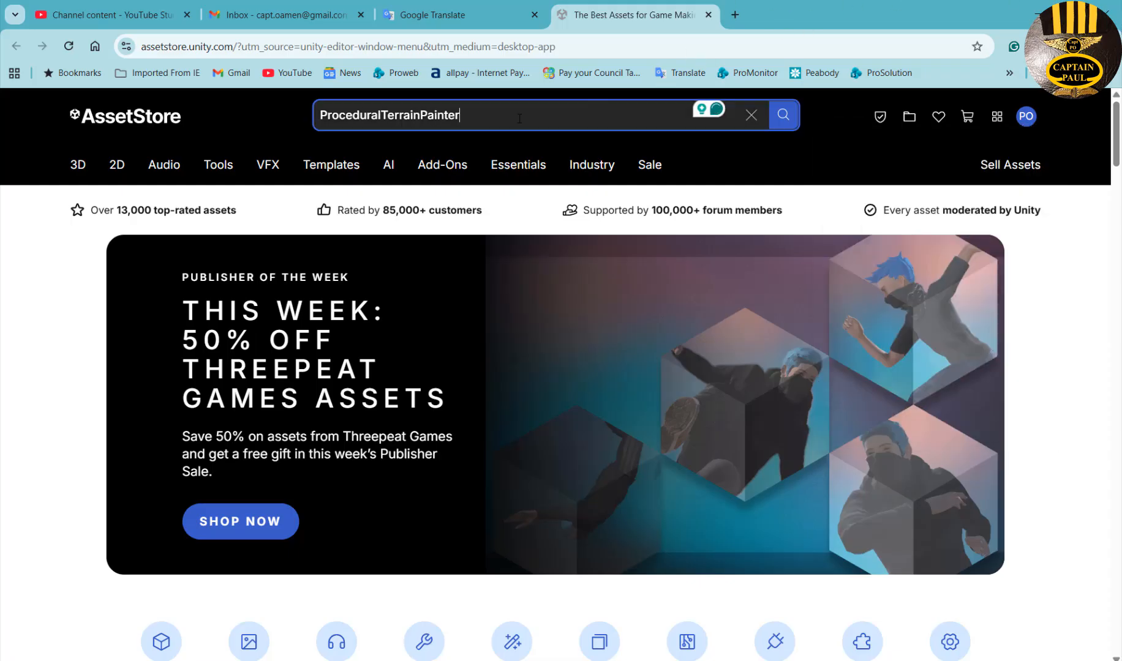
pyautogui.click(781, 121)
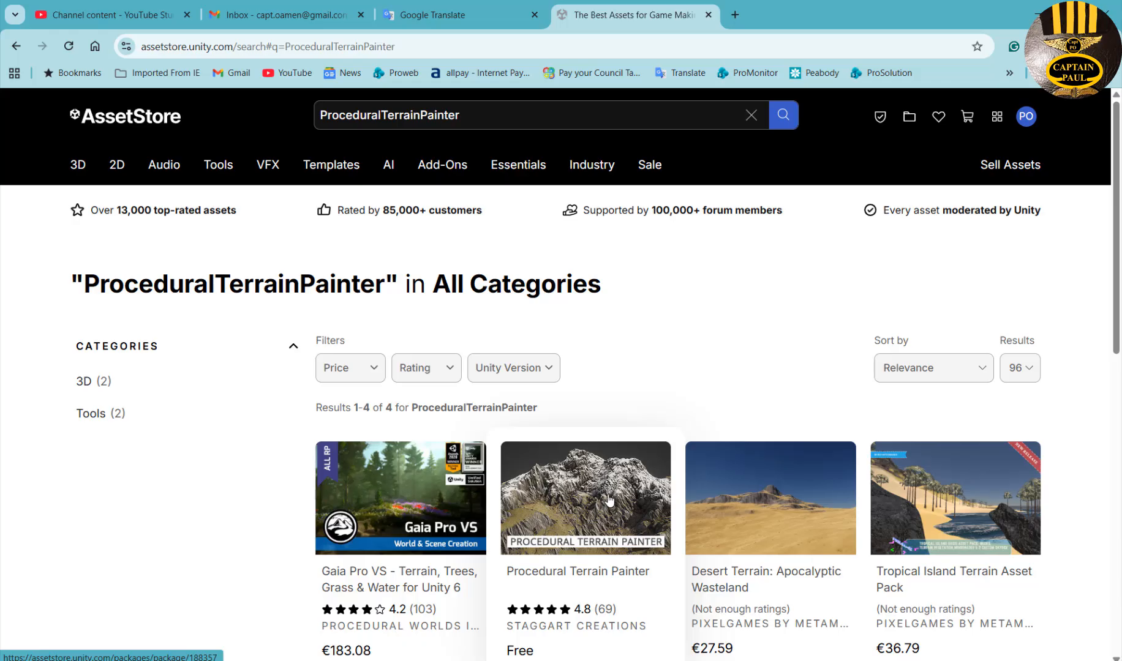
pyautogui.scroll(-2, 646, 366)
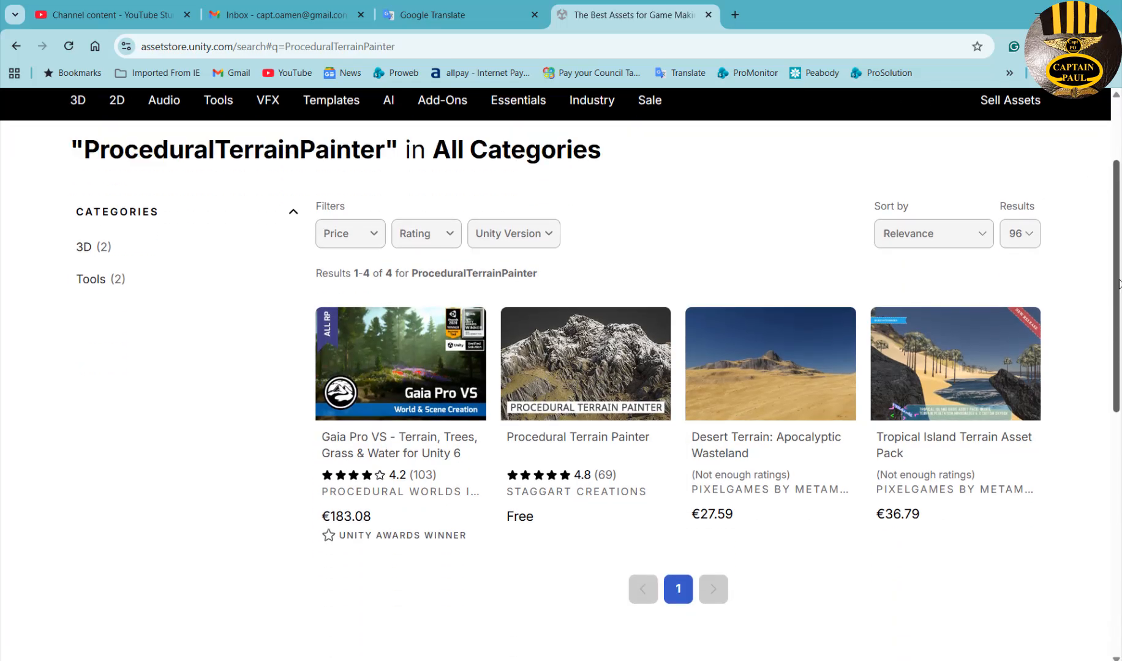
# Add the free Procedural Terrain Painter to My Assets and open it in Unity.
pyautogui.click(618, 361)
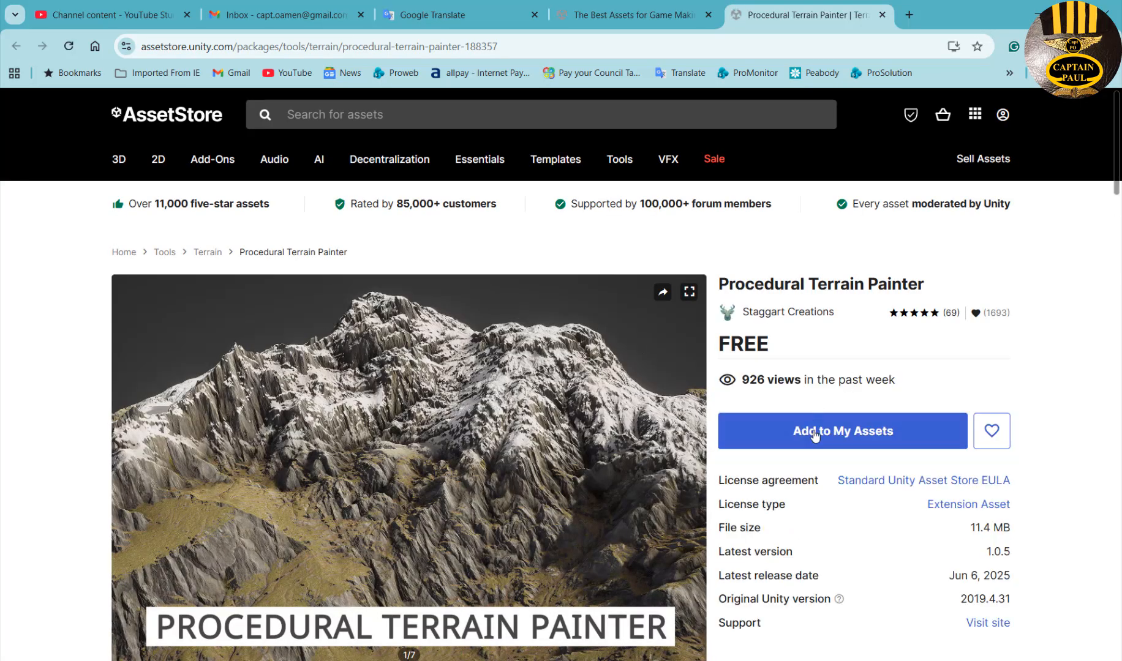
pyautogui.click(815, 437)
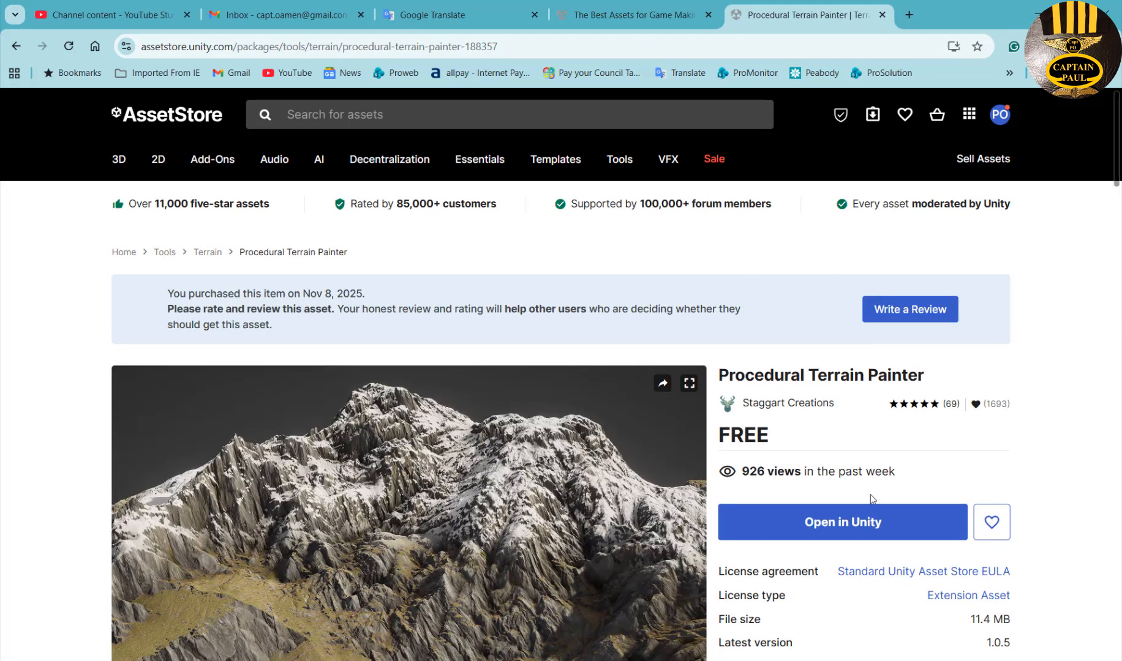
pyautogui.click(857, 522)
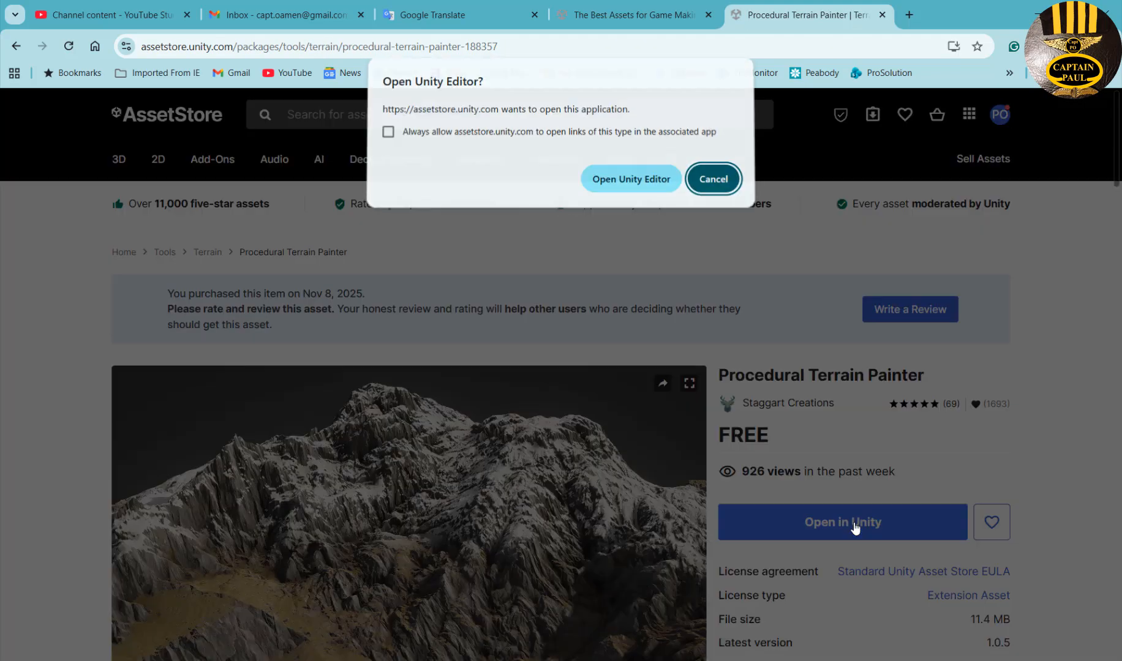
pyautogui.click(646, 189)
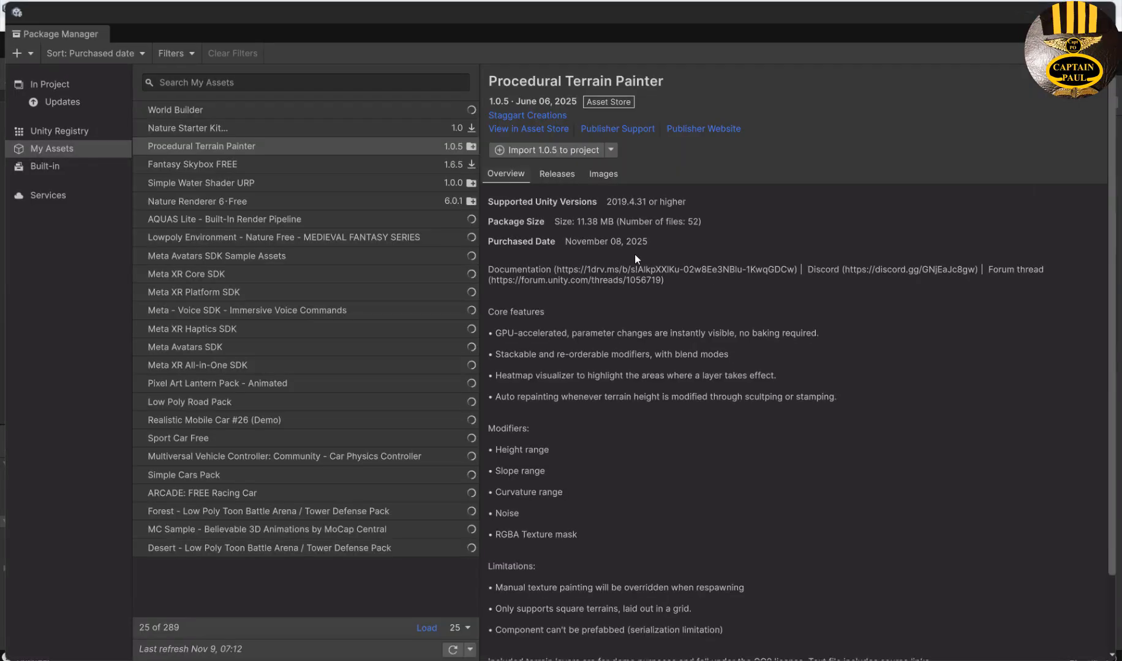
# Import all files of Procedural Terrain Painter 1.0.5 from Package Manager's My Assets.
pyautogui.click(260, 148)
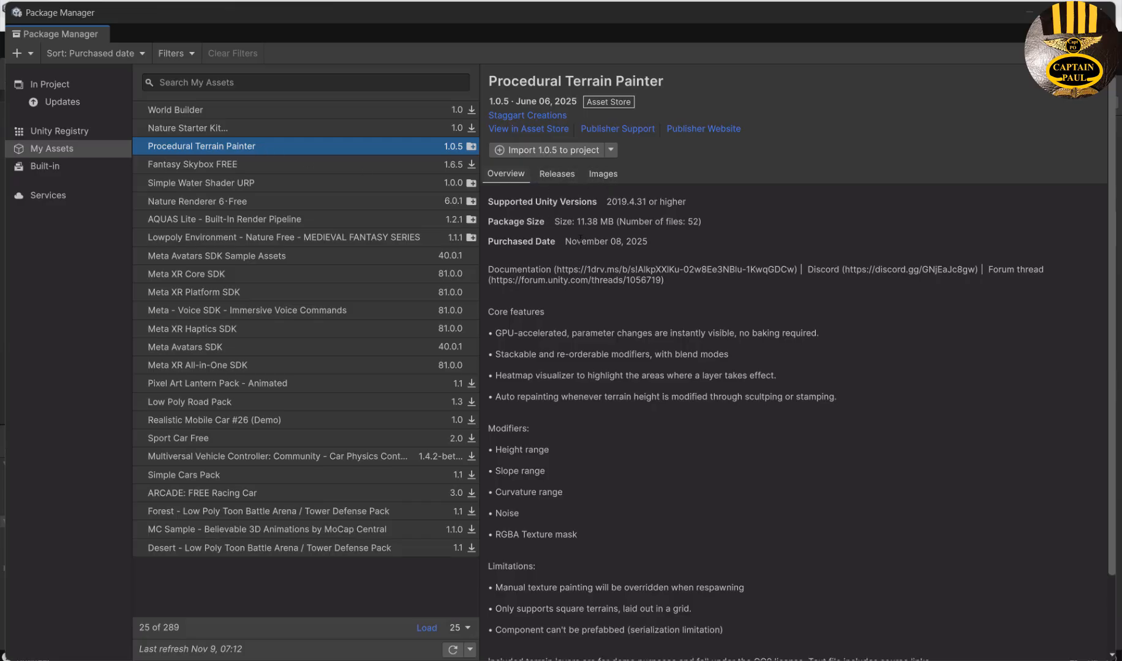
pyautogui.moveTo(598, 222); pyautogui.dragTo(580, 222)
pyautogui.click(537, 149)
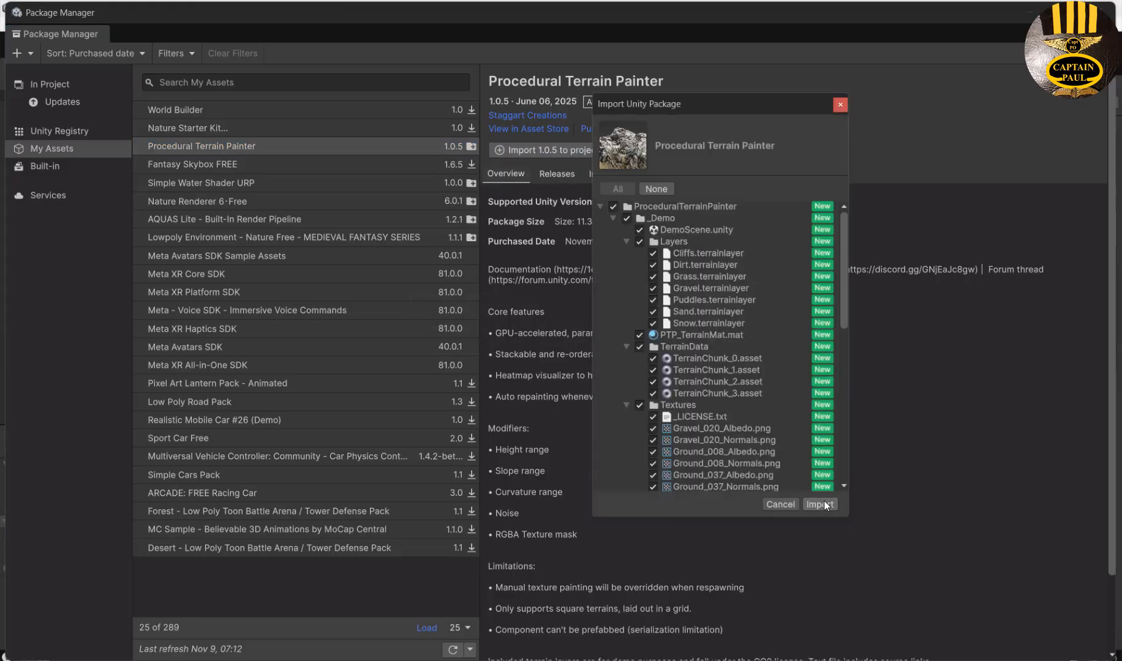
pyautogui.click(823, 505)
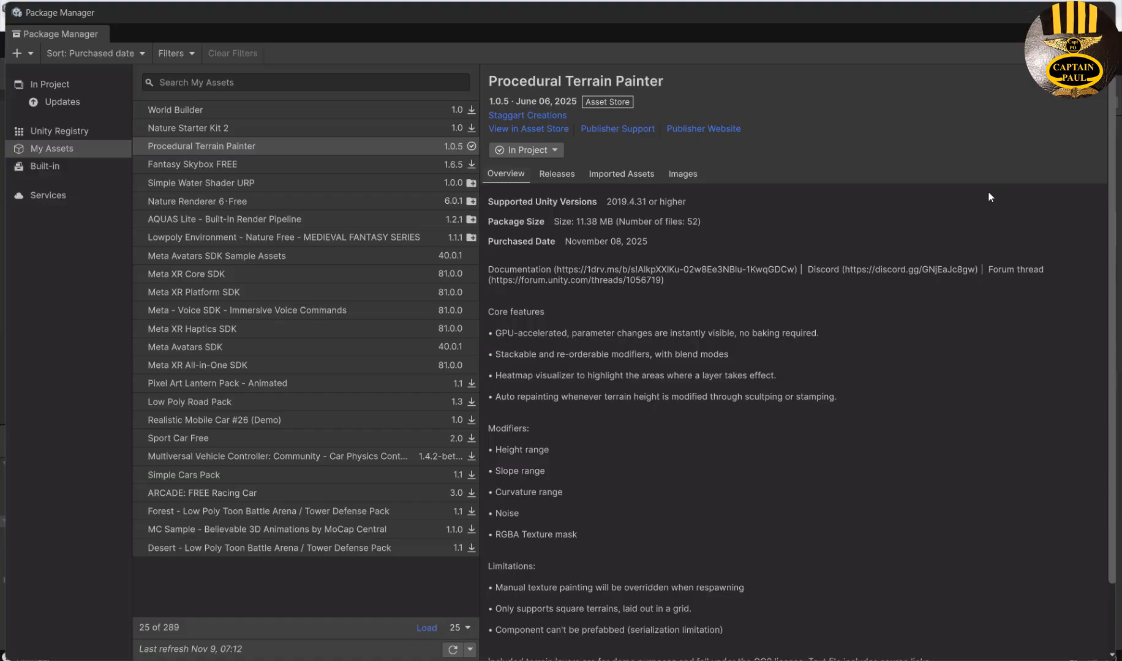
# Search the Asset Store again for the Starter Assets FirstPerson title.
pyautogui.moveTo(802, 659)
pyautogui.click(810, 628)
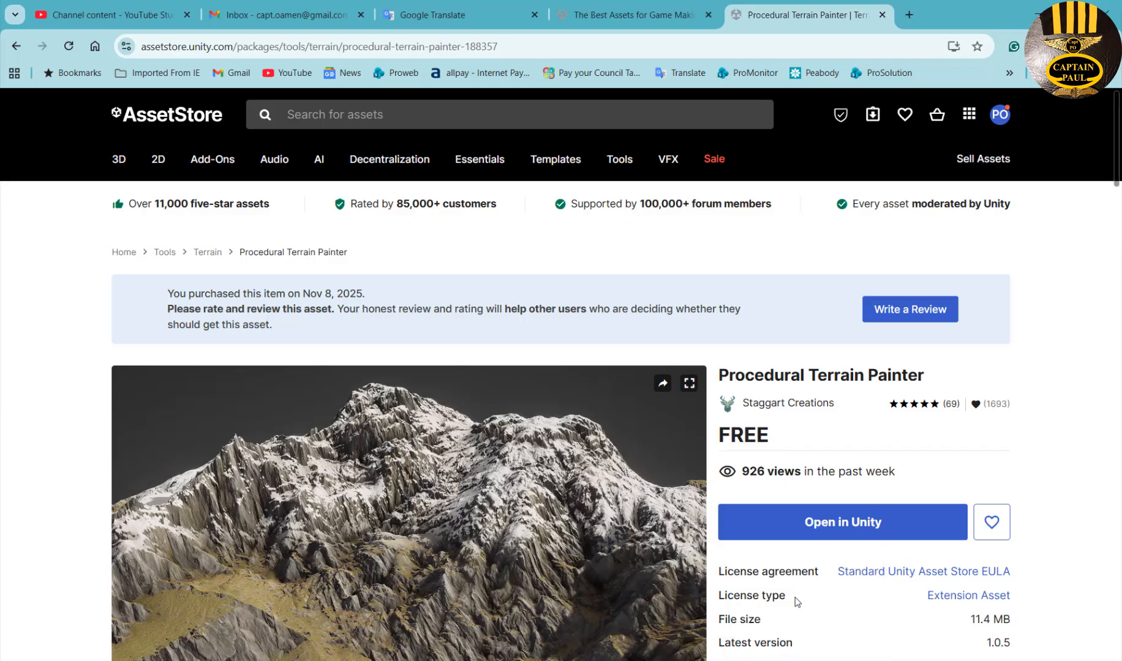
pyautogui.click(288, 105)
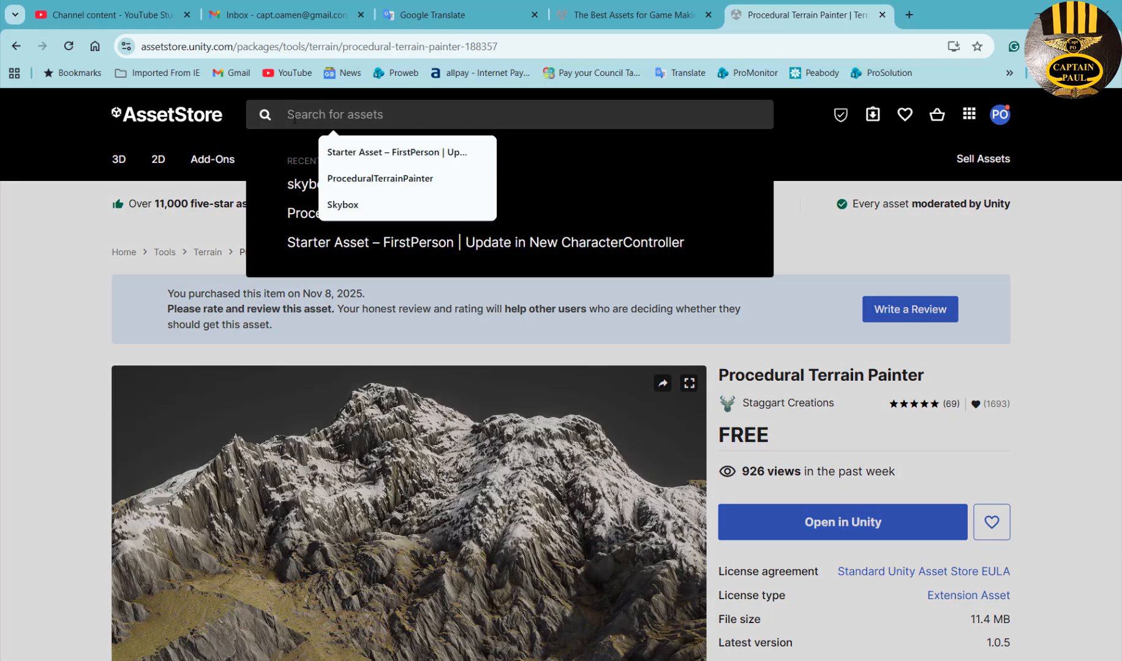
pyautogui.click(374, 154)
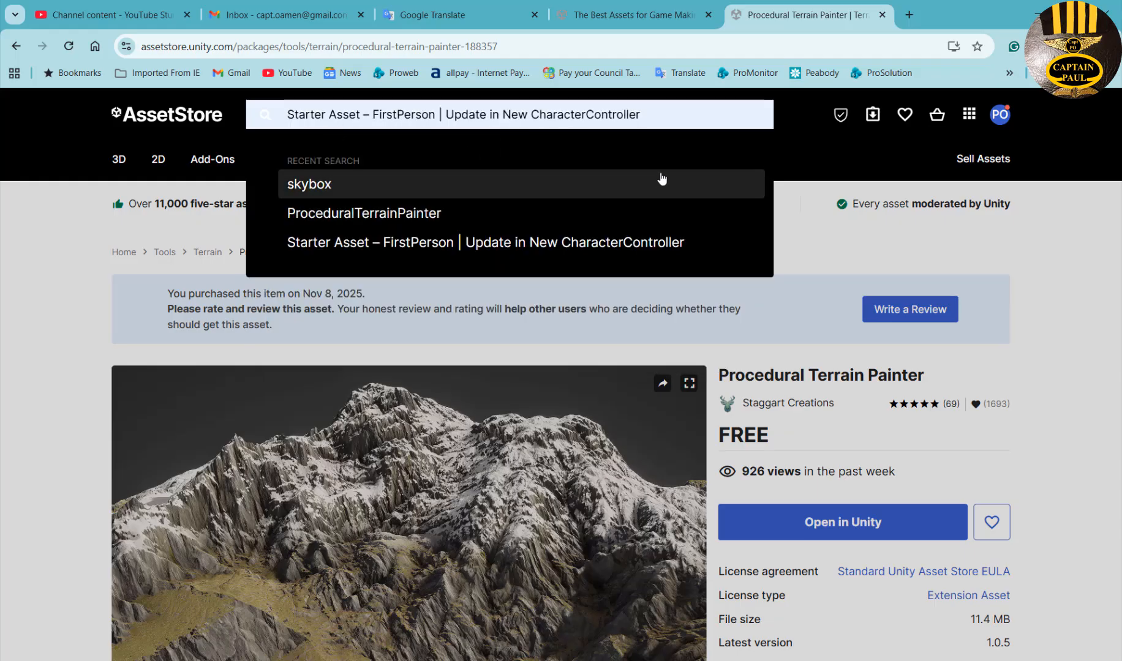
pyautogui.press('Return')
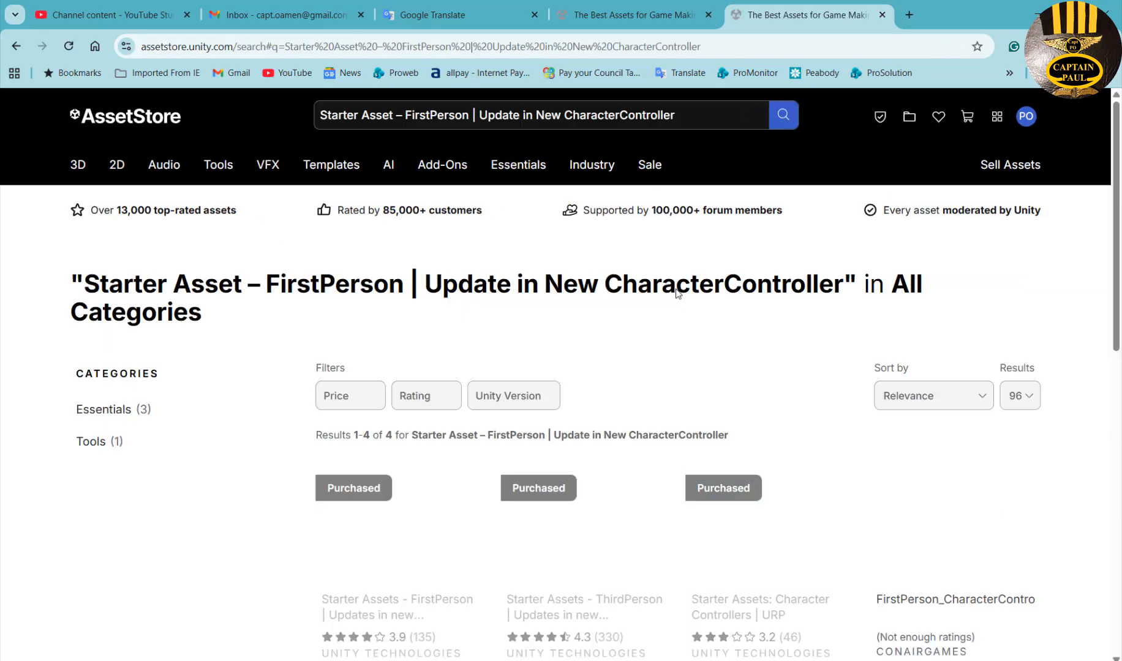
# Open the Starter Assets - FirstPerson page and send it to Unity.
pyautogui.scroll(-3, 749, 390)
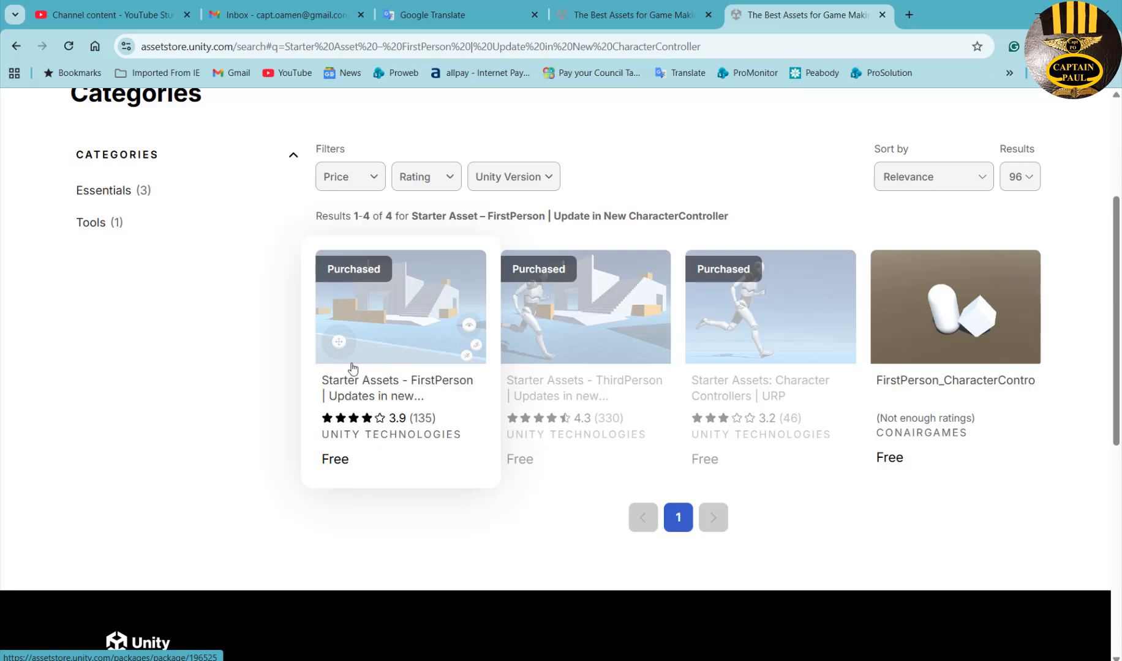
pyautogui.click(379, 336)
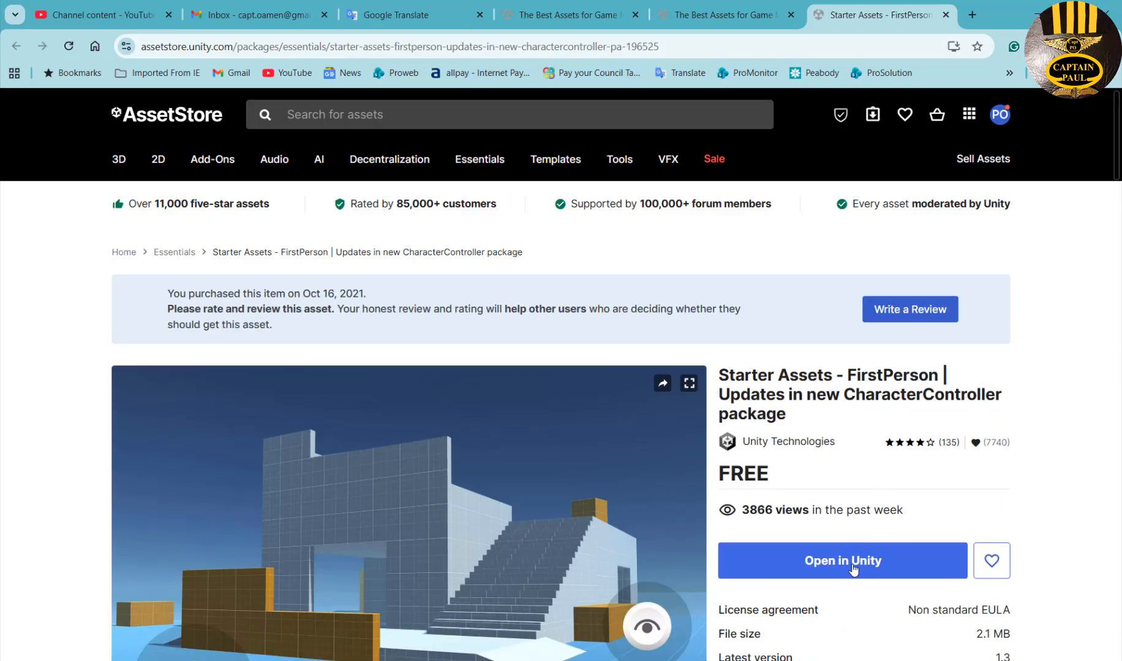
pyautogui.click(851, 570)
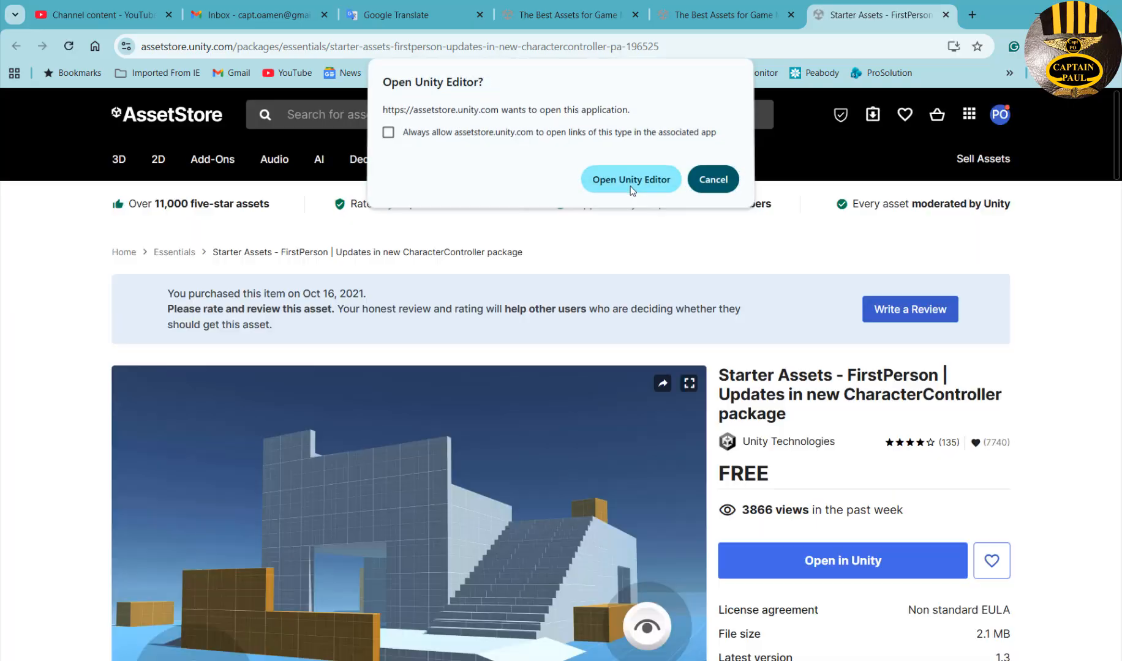
# Import Starter Assets - FirstPerson 1.3, installing its required dependencies first.
pyautogui.click(634, 183)
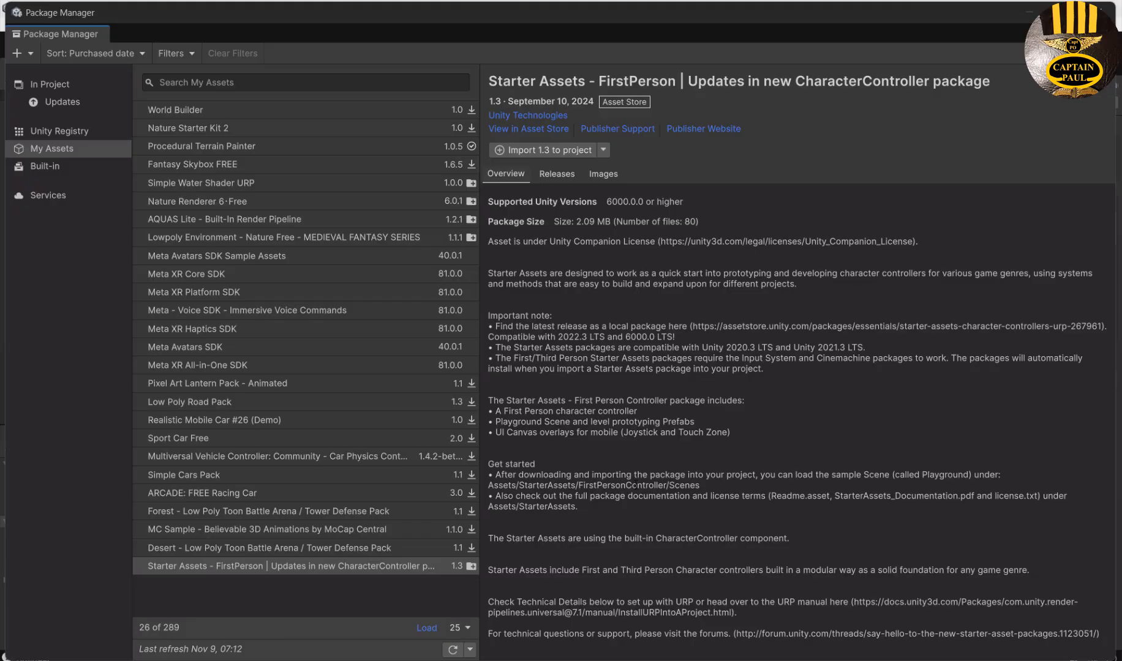
pyautogui.click(258, 568)
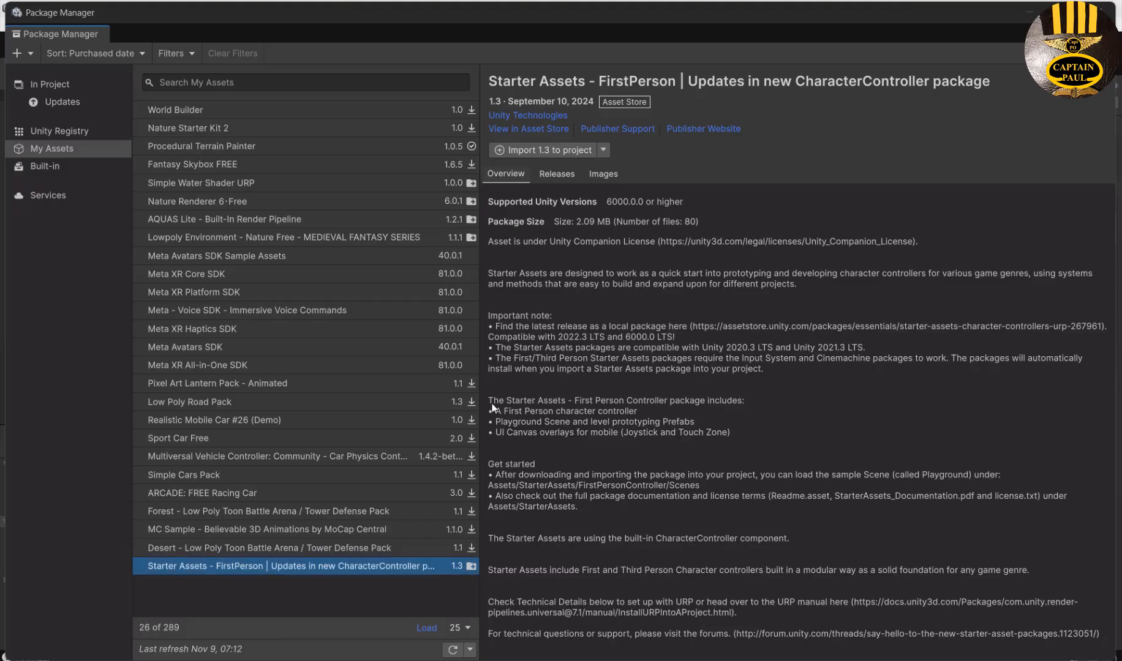
pyautogui.click(535, 150)
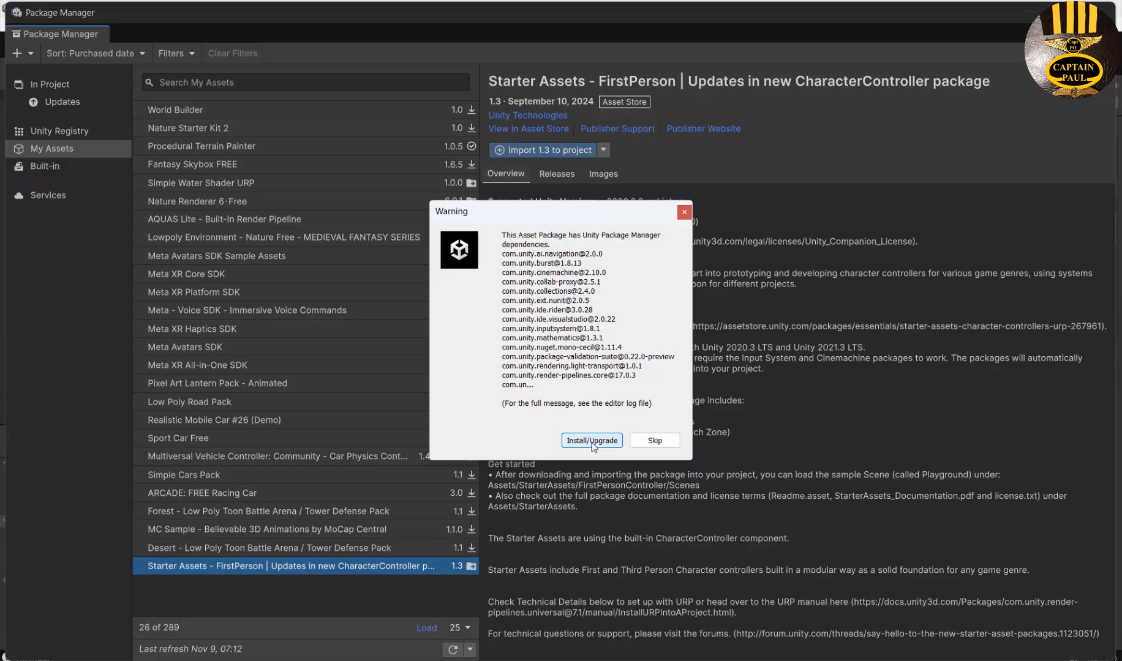
pyautogui.click(591, 441)
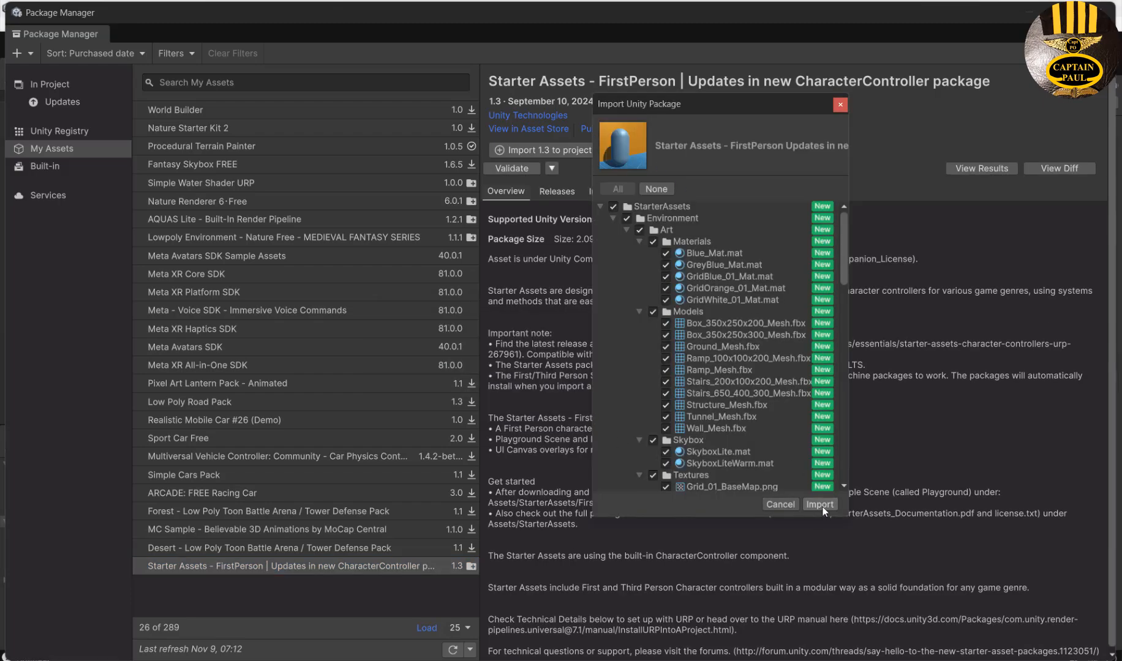
pyautogui.click(821, 505)
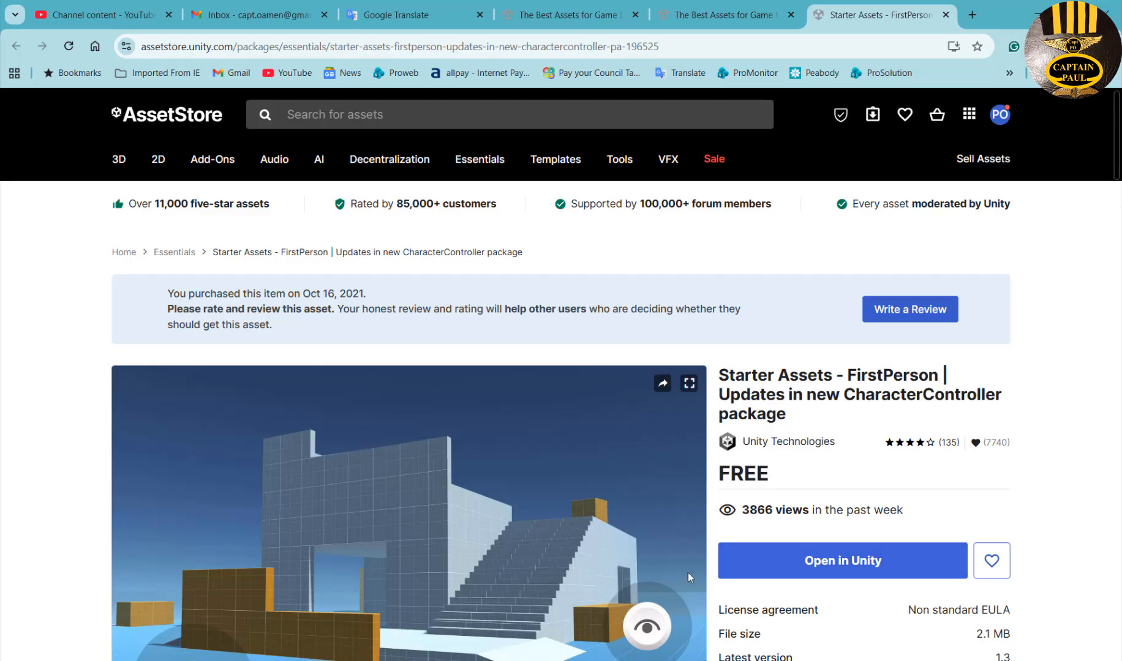
# Search for 'Free HDR Sky', open its page and send it to the Unity Editor.
pyautogui.click(508, 113)
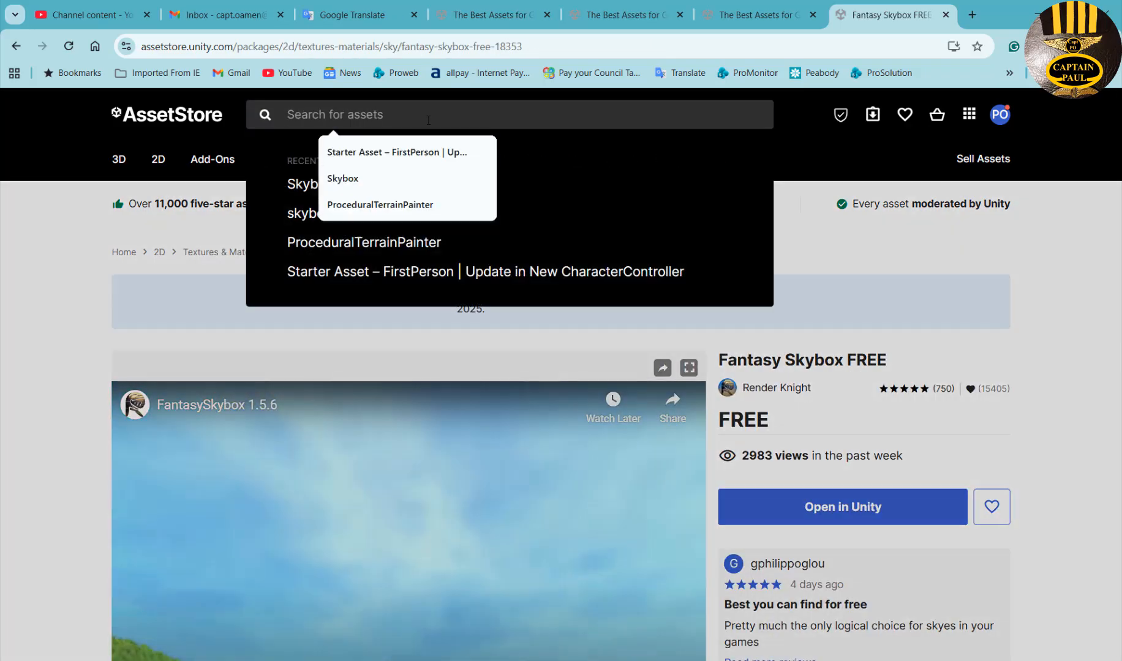
pyautogui.write('Free HDR Sky')
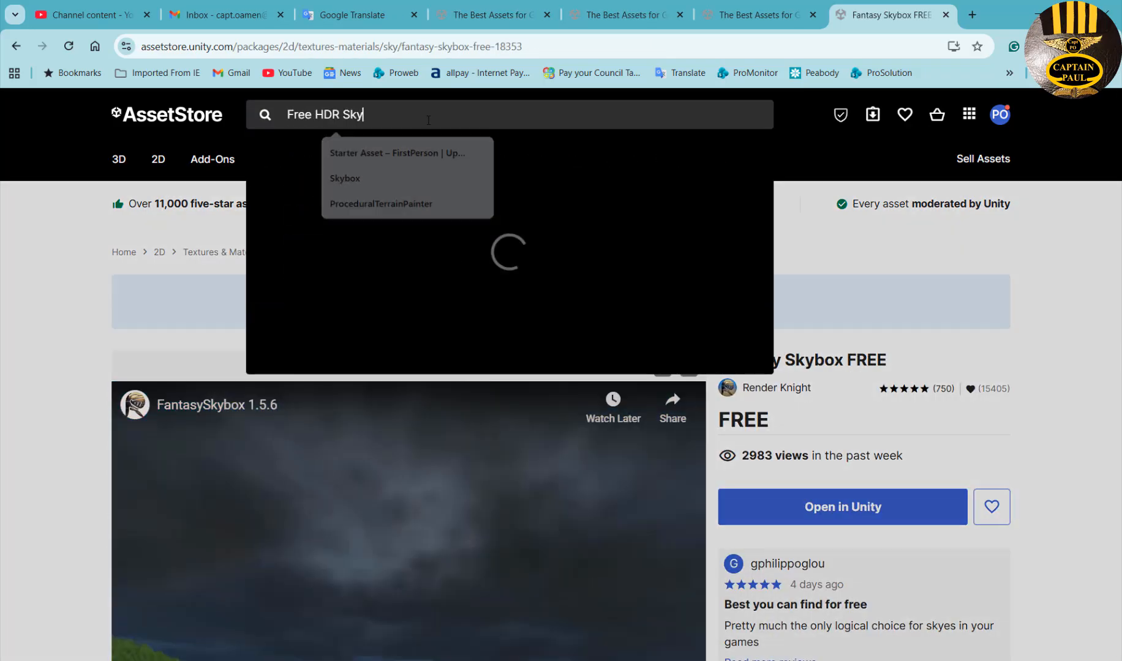
pyautogui.press('Return')
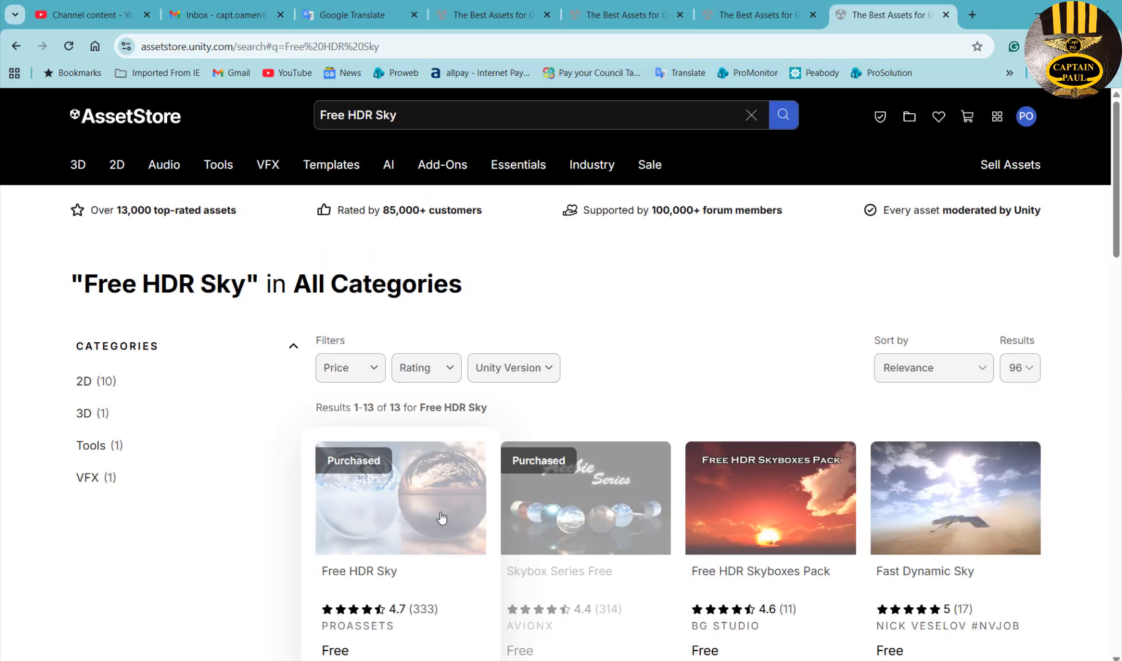
pyautogui.click(392, 495)
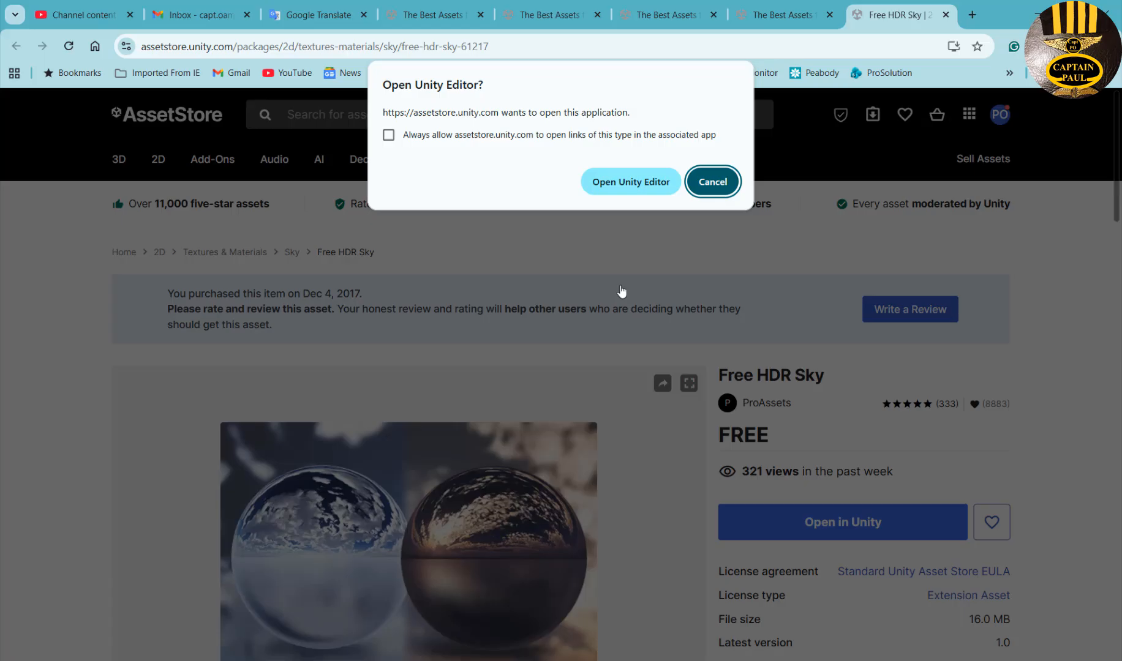
pyautogui.click(643, 178)
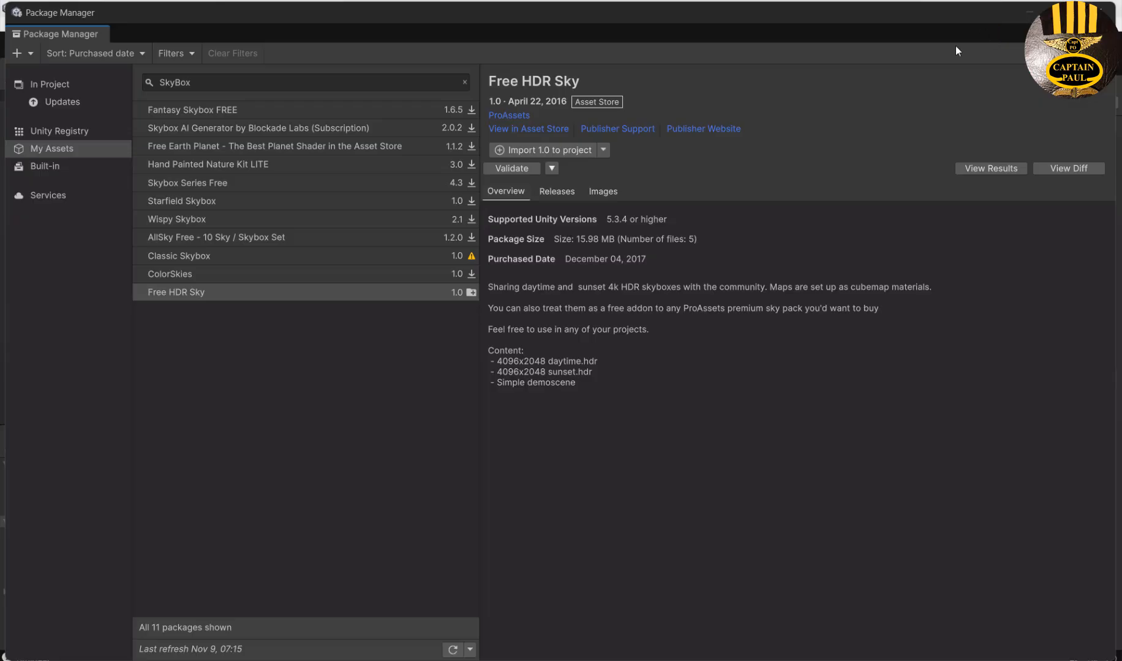
# Import all Free HDR Sky 1.0 skybox files, then close the Package Manager.
pyautogui.click(259, 296)
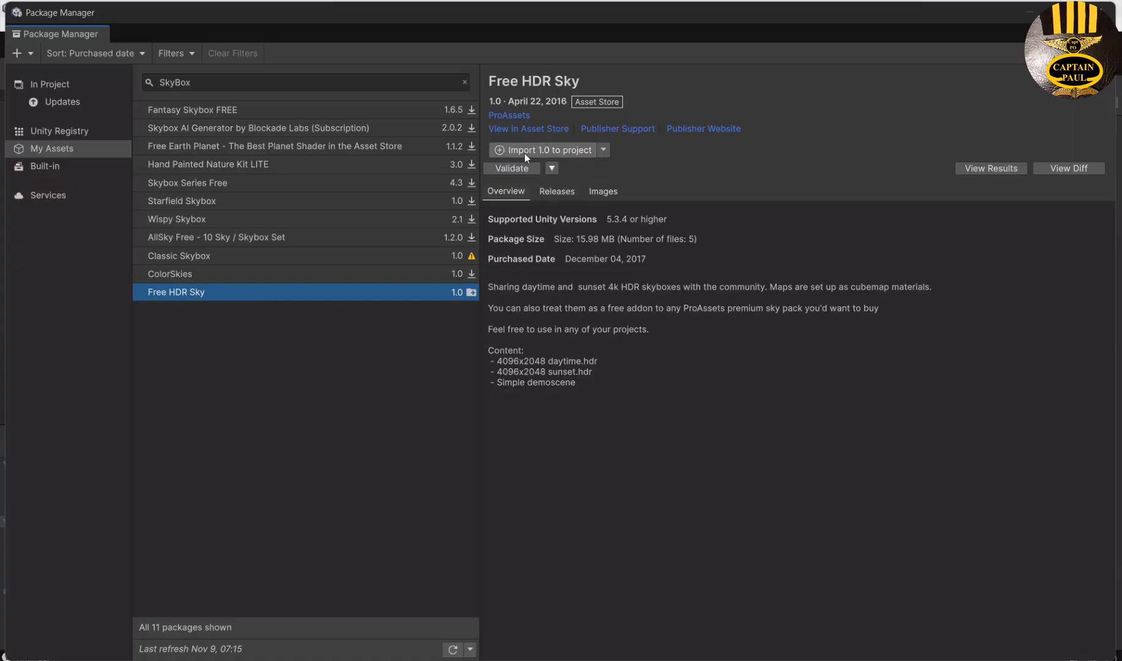
pyautogui.click(549, 151)
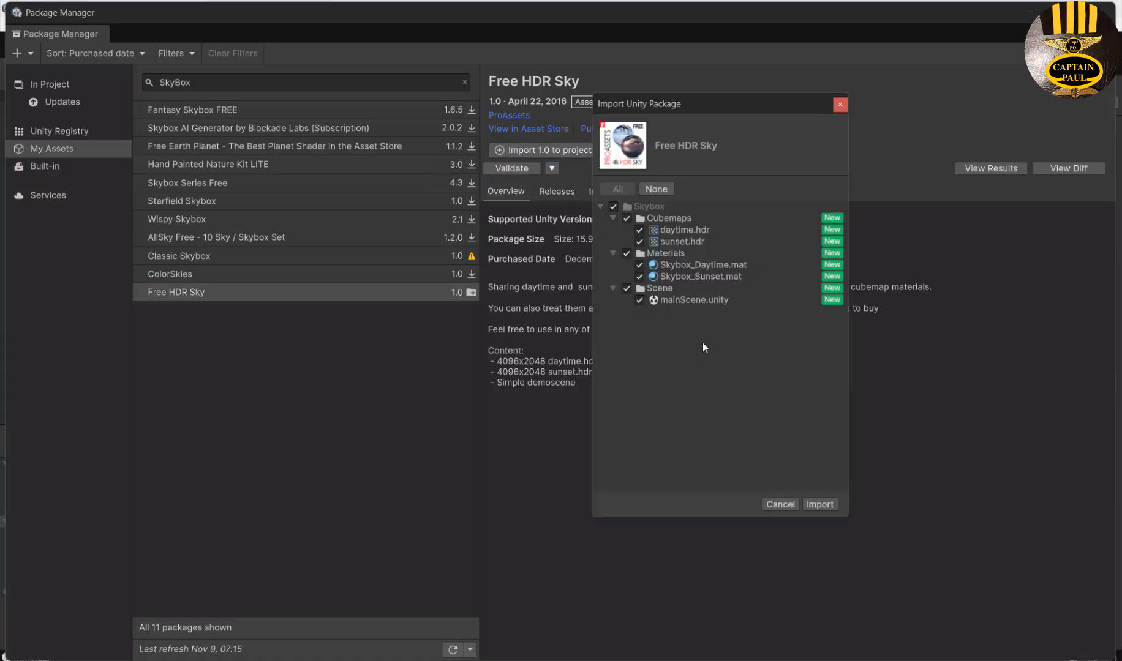
pyautogui.click(820, 505)
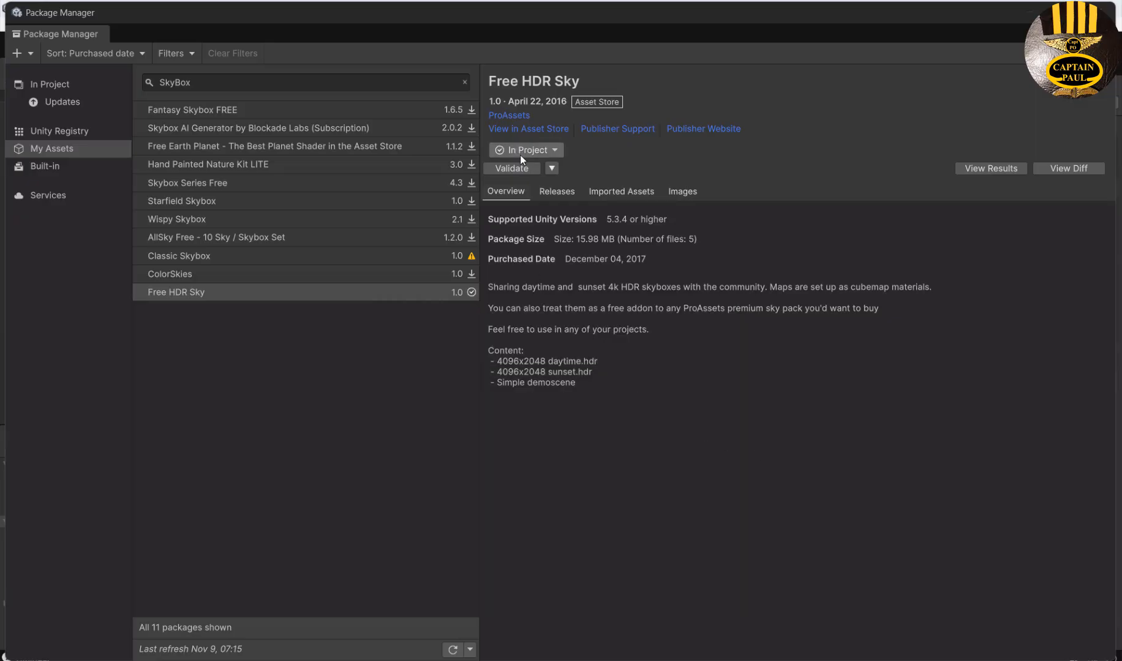
pyautogui.click(1105, 11)
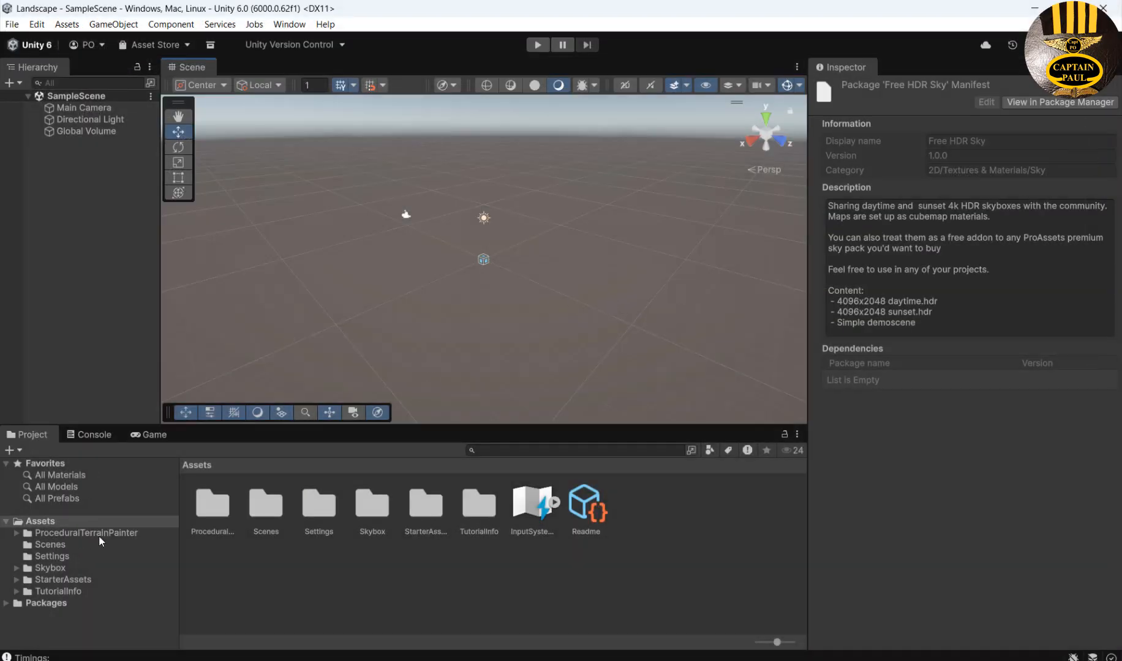
# Open DemoScene from Assets/ProceduralTerrainPainter/_Demo in the Project panel.
pyautogui.click(96, 536)
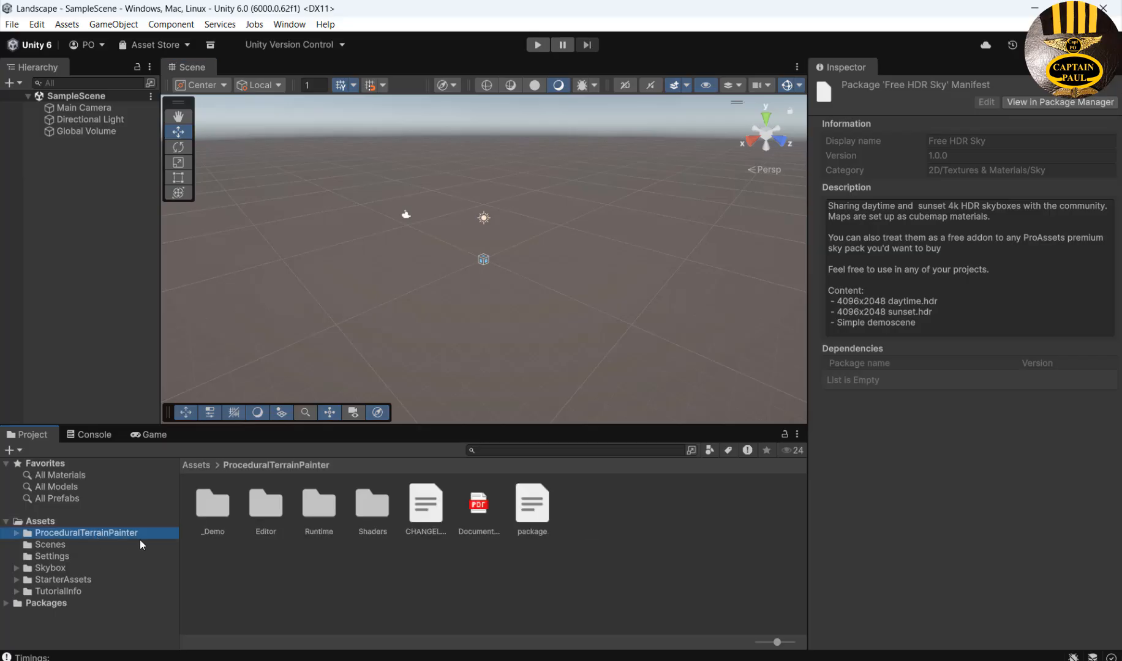
pyautogui.click(213, 507)
pyautogui.doubleClick(213, 508)
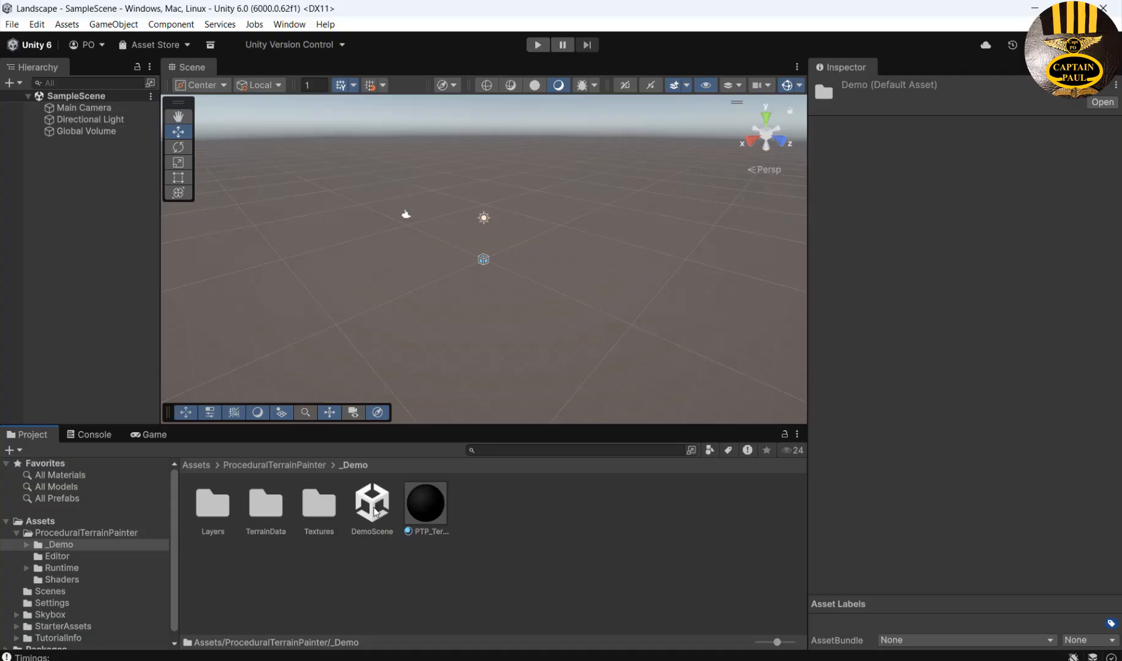
pyautogui.doubleClick(374, 508)
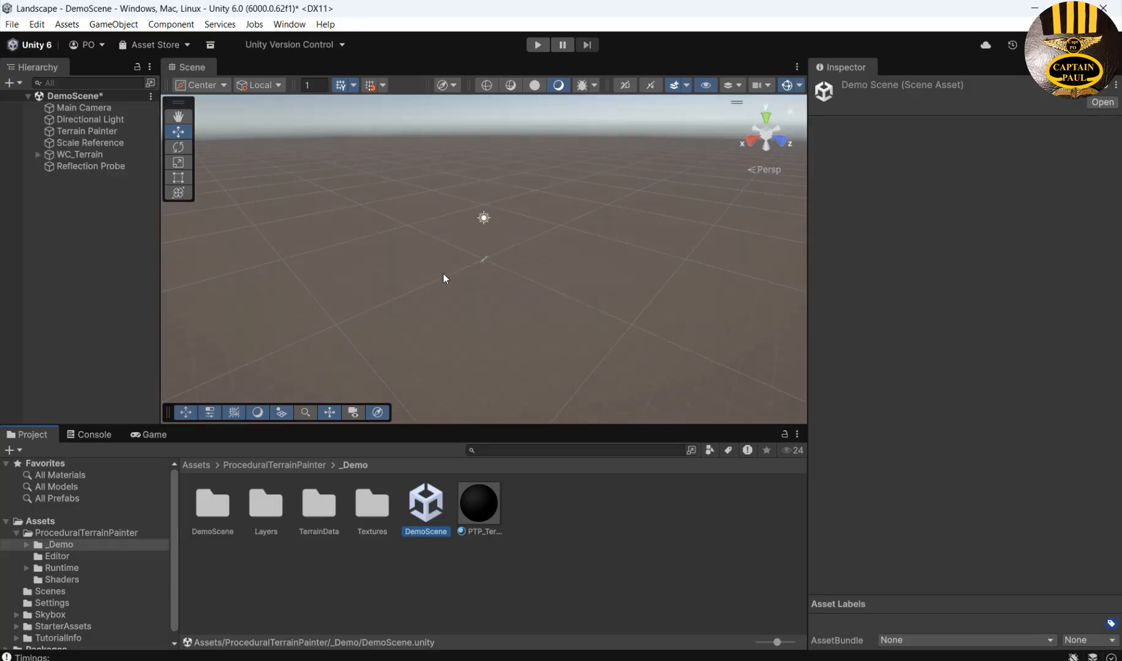
# Select WC_Terrain, zoom in on it, and briefly run the DemoScene in play mode.
pyautogui.click(79, 155)
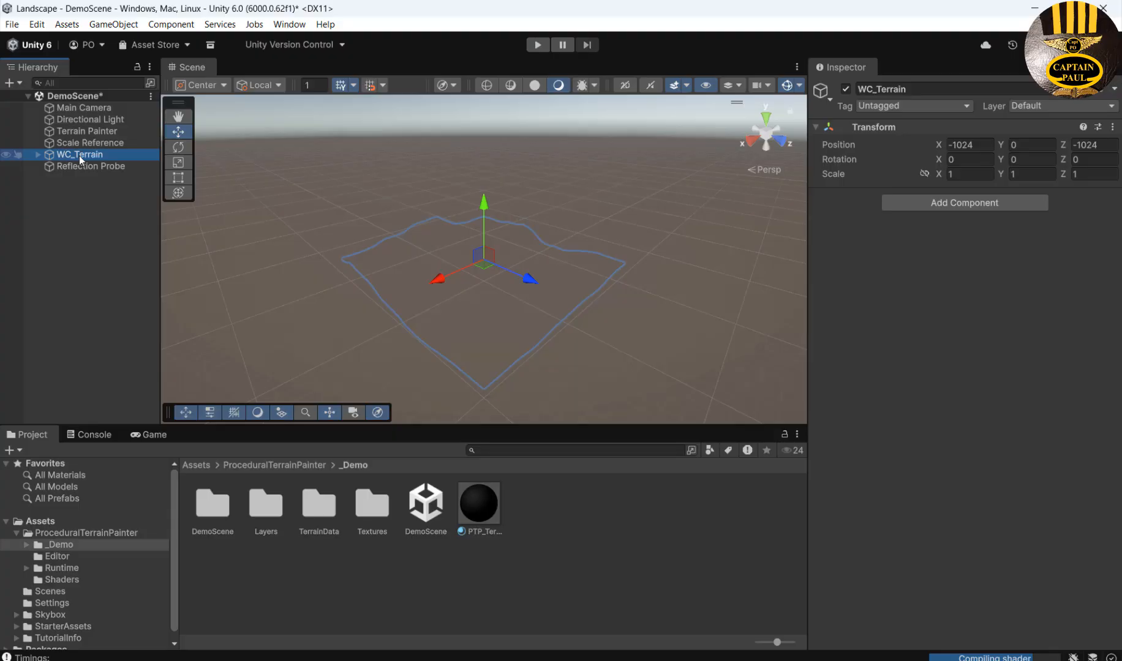
pyautogui.click(84, 247)
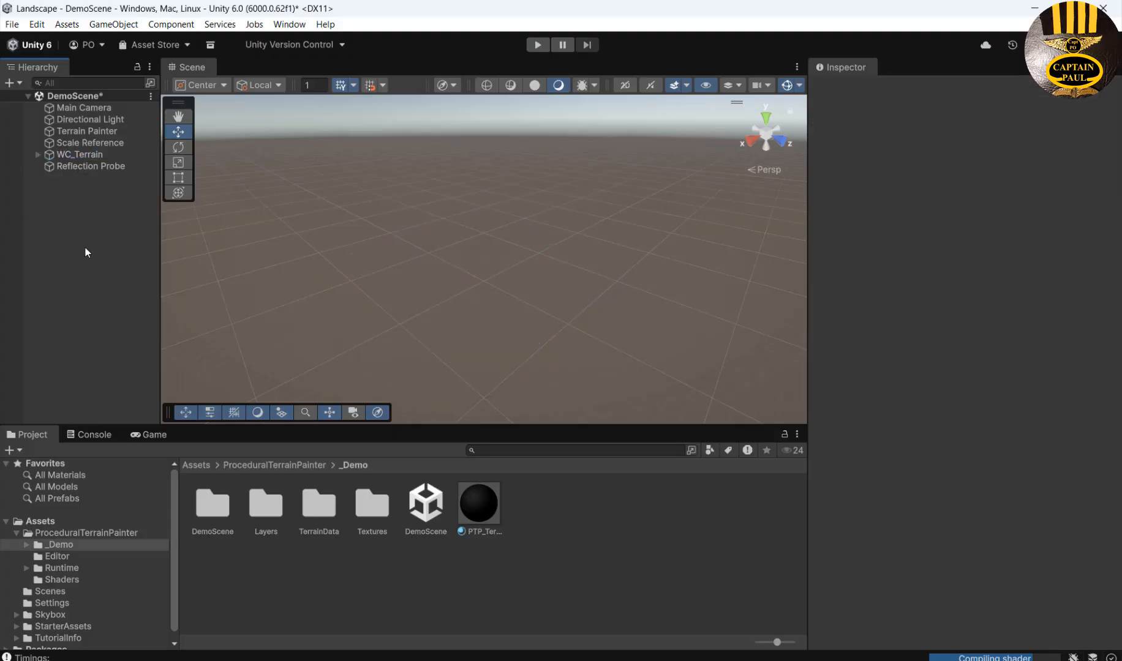
pyautogui.click(74, 155)
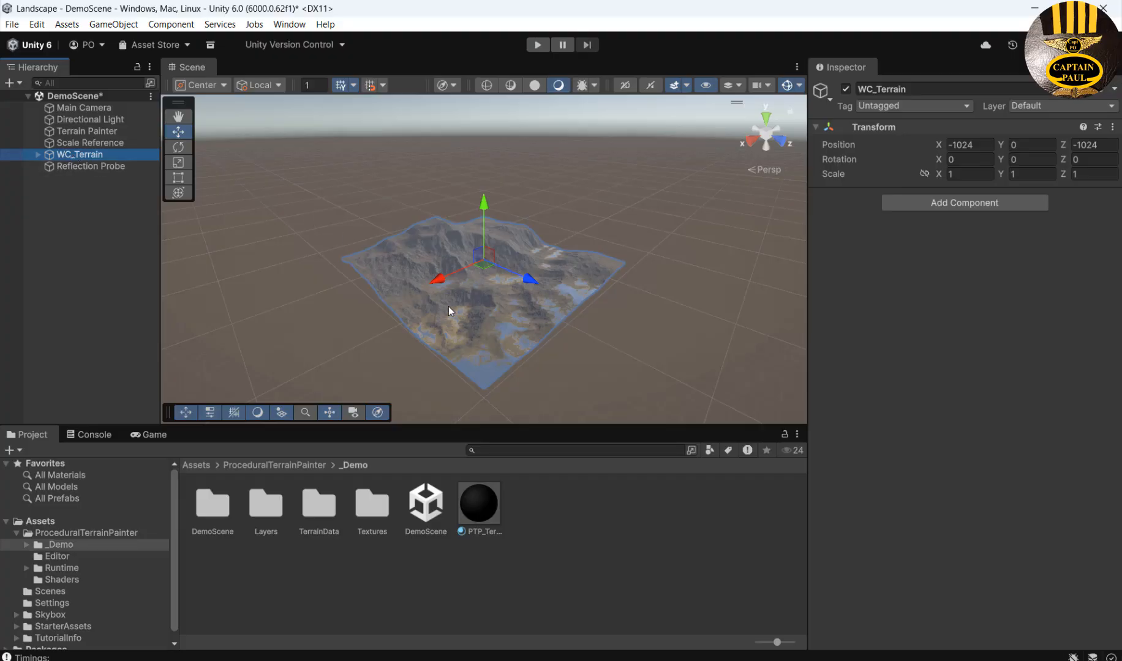
pyautogui.scroll(8, 441, 308)
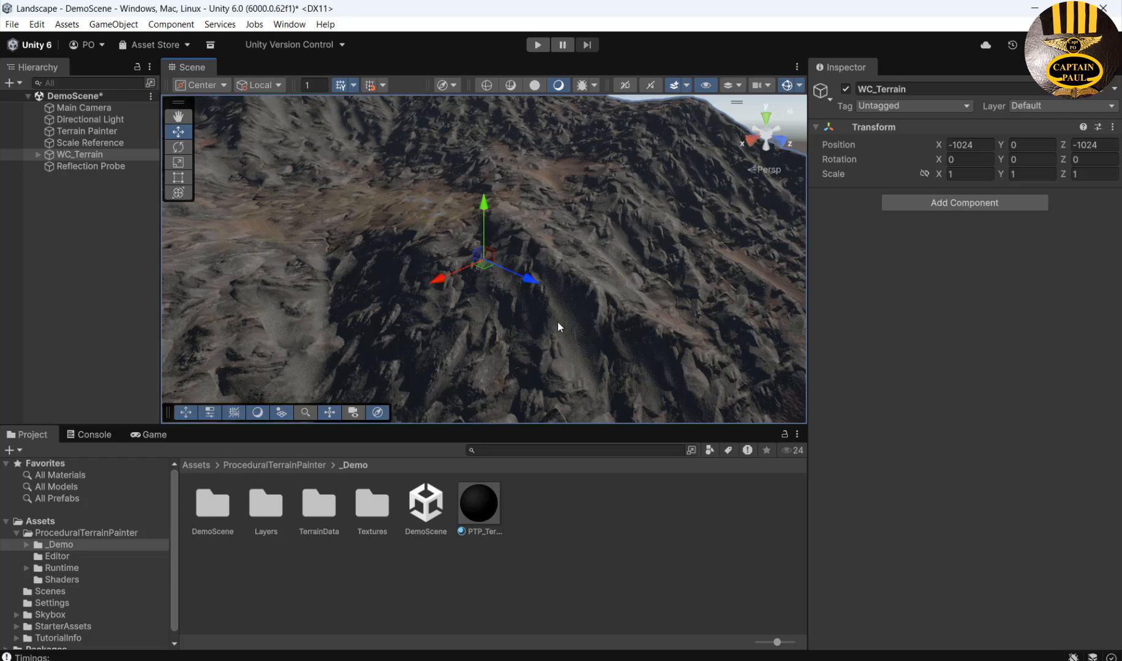
pyautogui.click(537, 46)
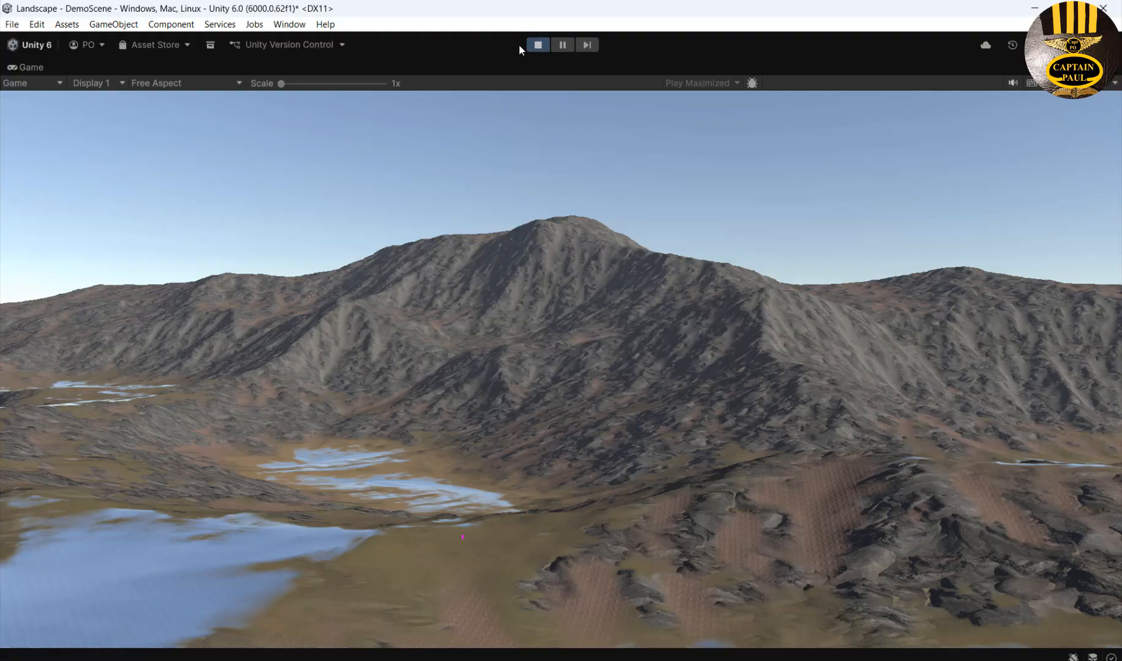
pyautogui.click(536, 45)
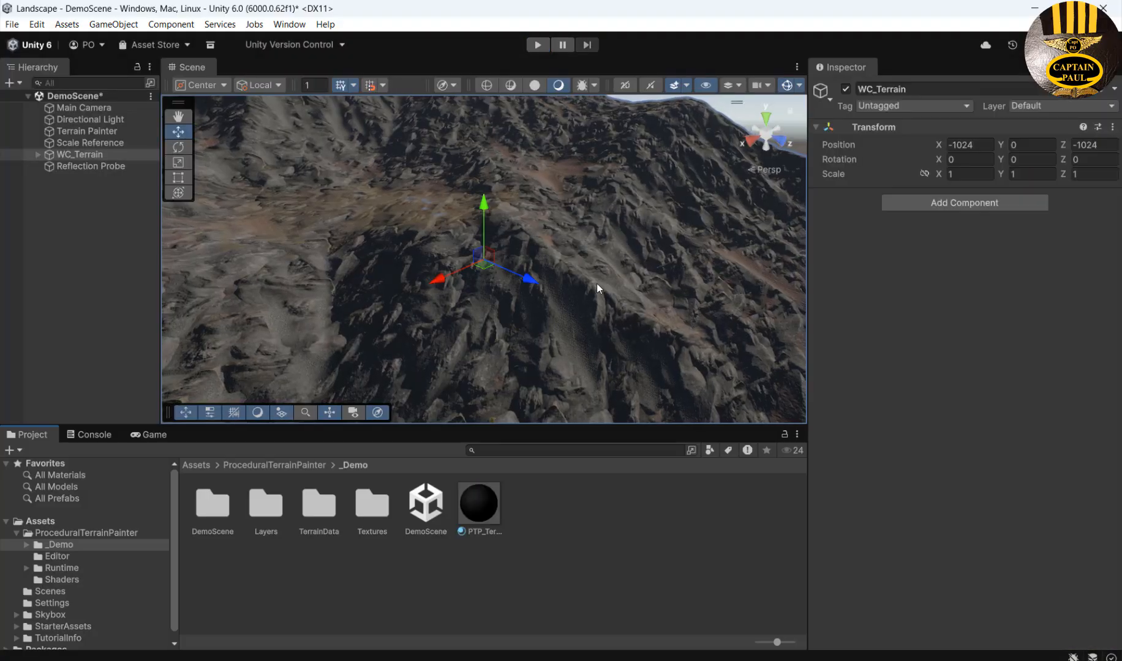
# Choose Skybox_Daytime as the Skybox Material in the Lighting window's Environment settings.
pyautogui.click(298, 25)
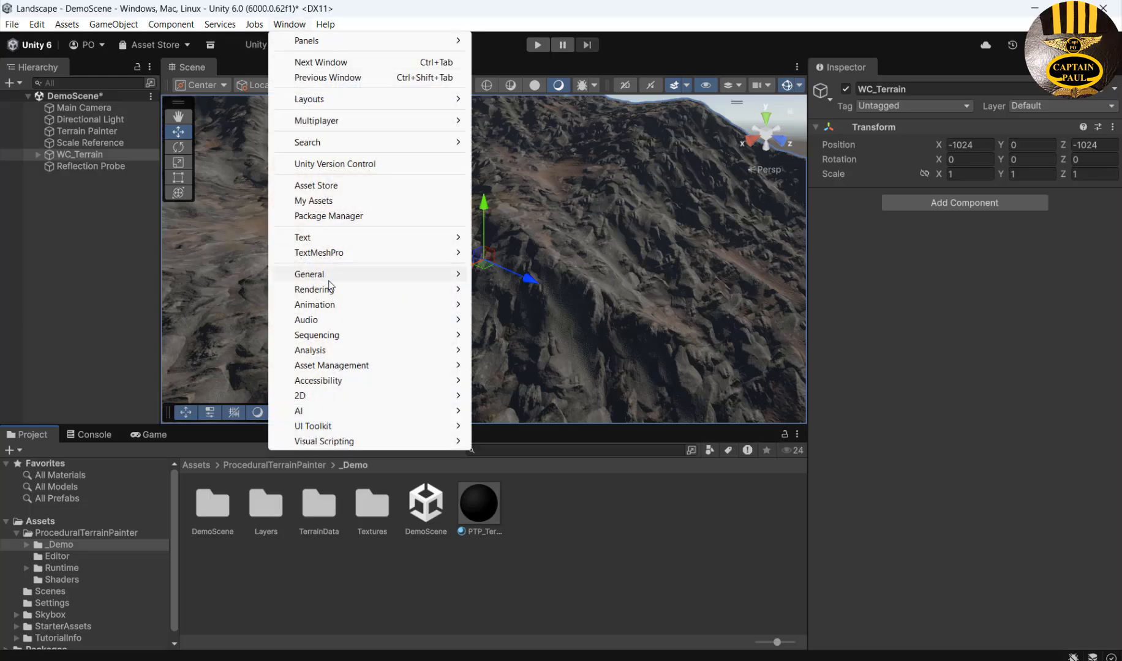
pyautogui.moveTo(315, 291)
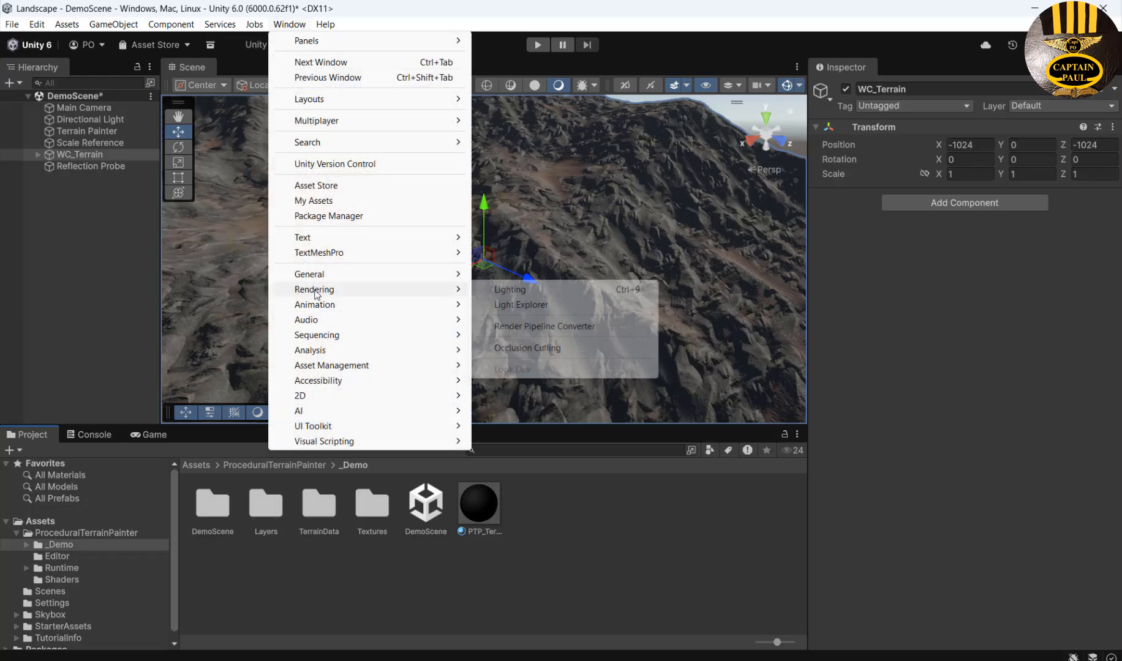
pyautogui.click(533, 293)
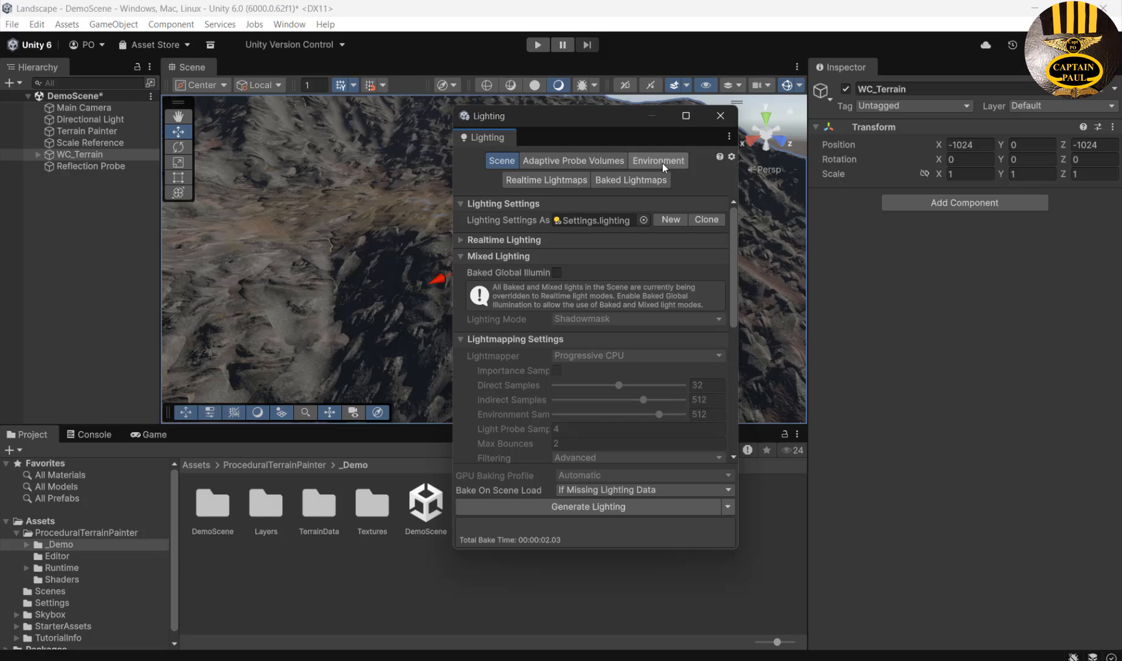
pyautogui.click(663, 162)
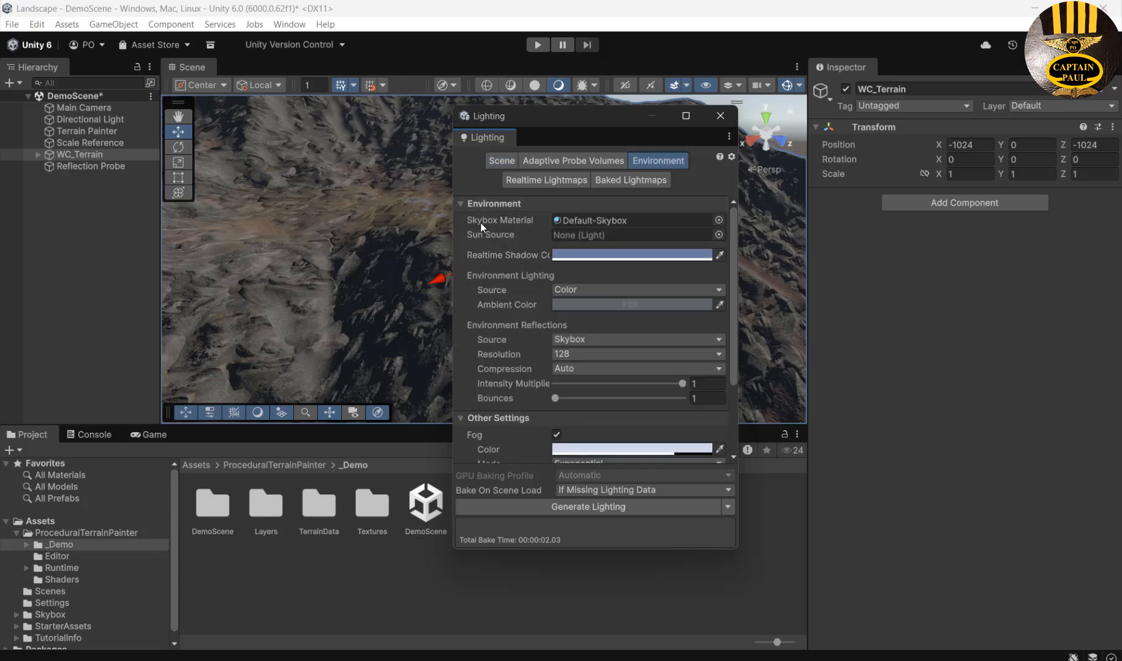
pyautogui.click(718, 220)
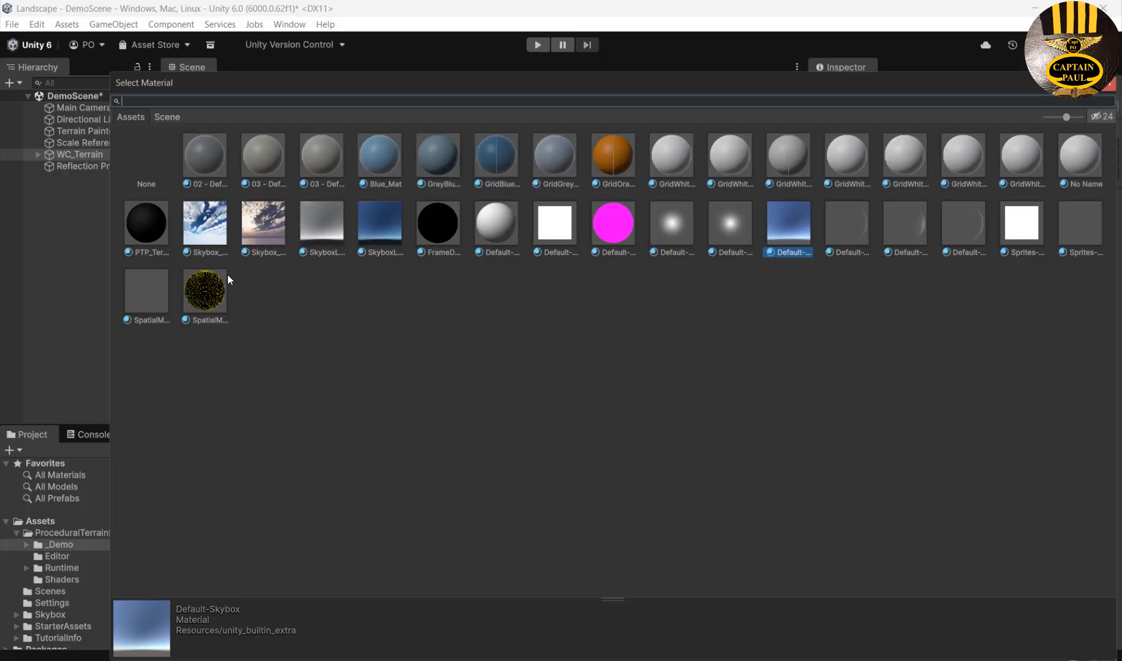
pyautogui.click(198, 231)
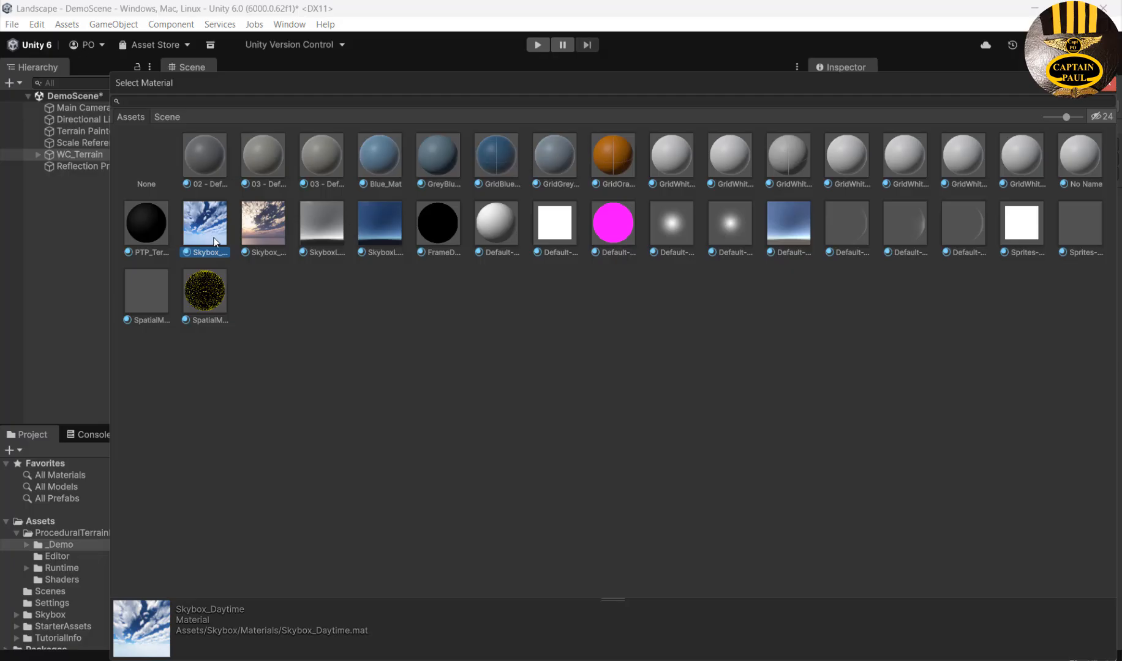
pyautogui.click(1110, 90)
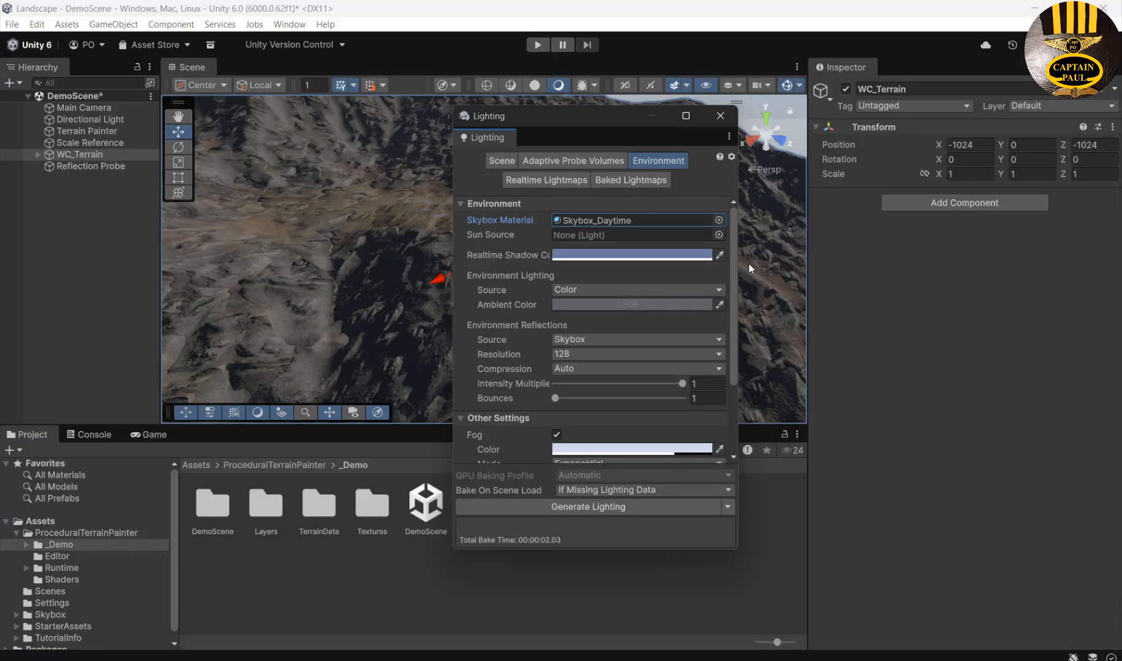
pyautogui.scroll(-5, 644, 225)
pyautogui.click(722, 116)
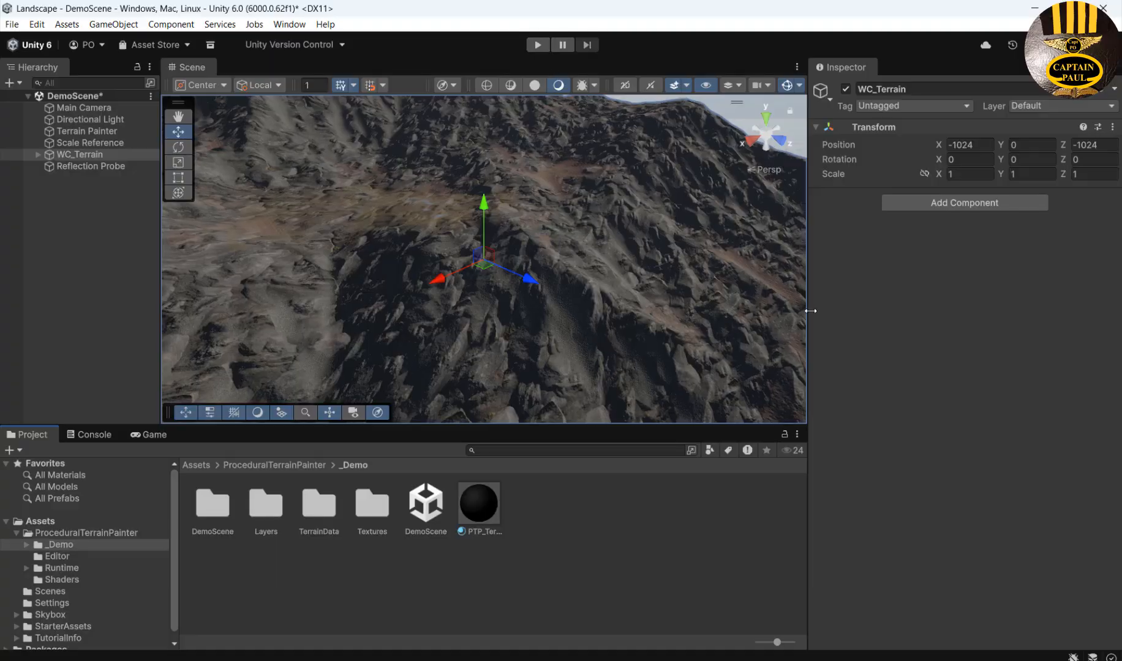
# Enlarge the Scene view, then play and stop the scene to preview the daytime sky.
pyautogui.moveTo(808, 309); pyautogui.dragTo(887, 348)
pyautogui.moveTo(596, 425); pyautogui.dragTo(597, 441)
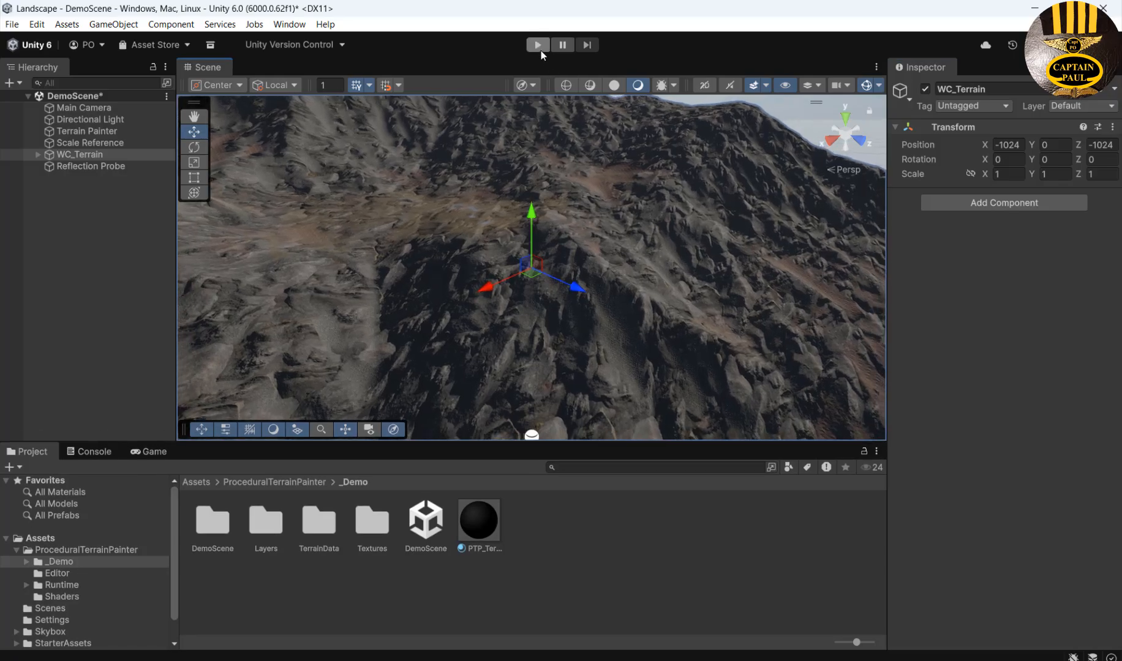
pyautogui.click(539, 47)
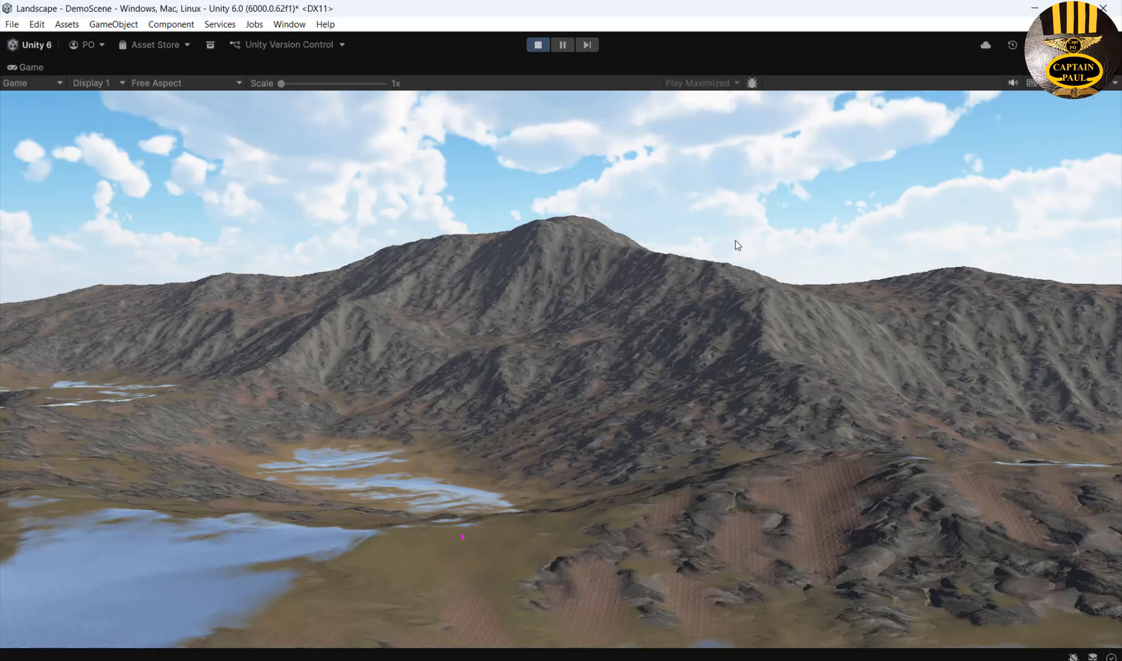
pyautogui.click(537, 45)
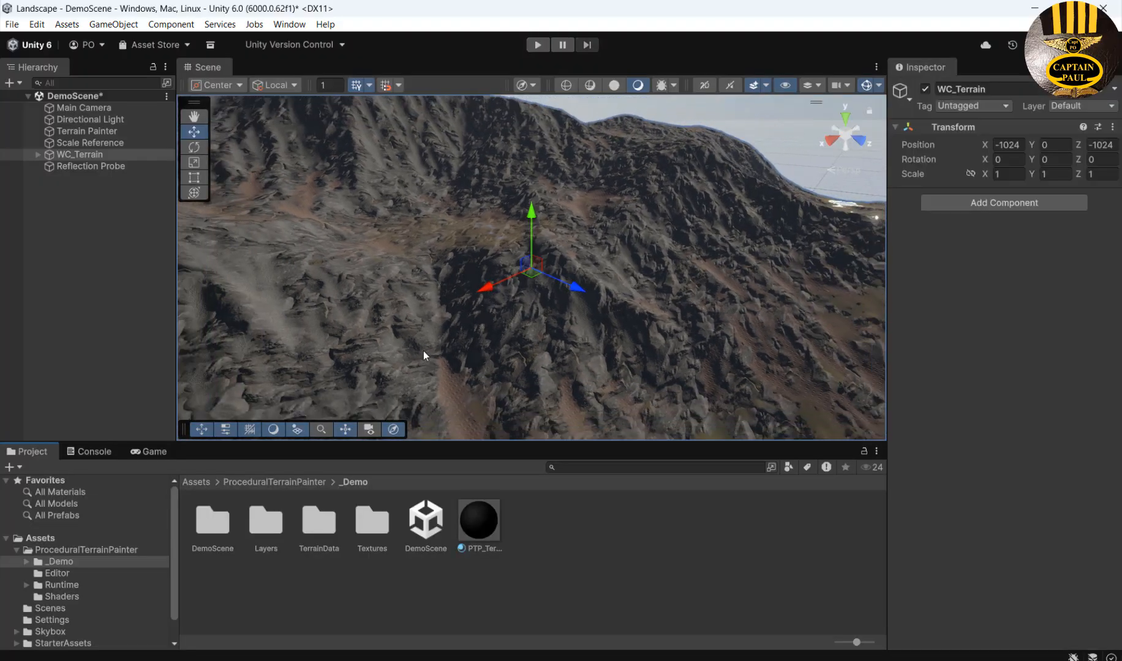
# Drag NestedParent_Unpack from StarterAssets/FirstPersonController/Prefabs onto the terrain.
pyautogui.click(17, 550)
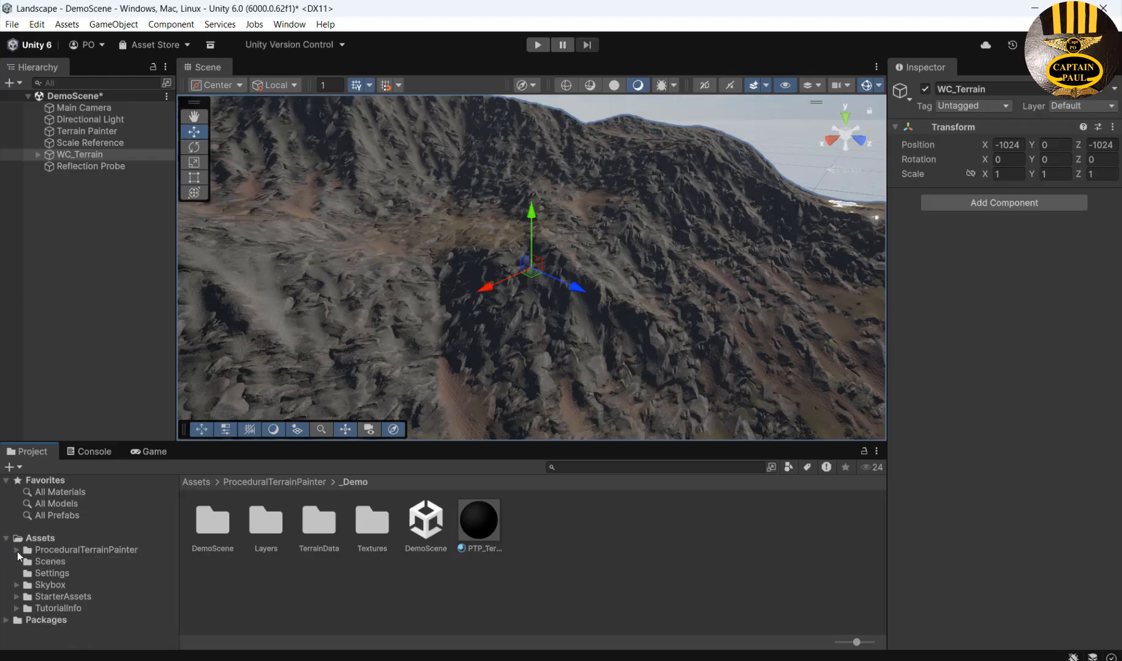
pyautogui.click(60, 598)
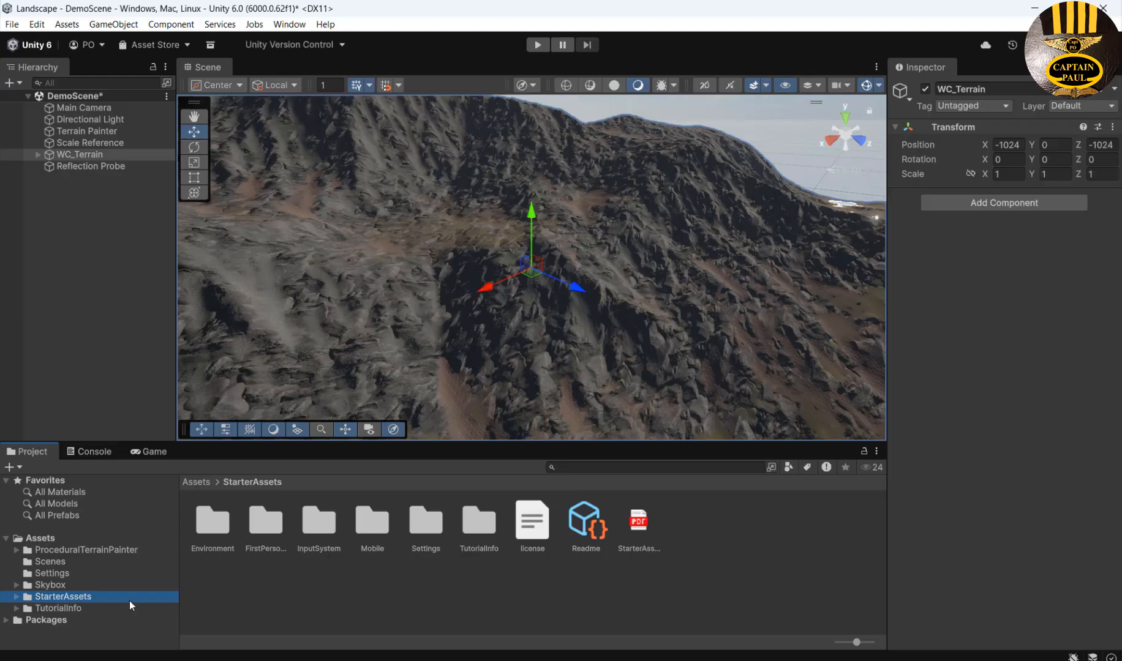
pyautogui.doubleClick(262, 526)
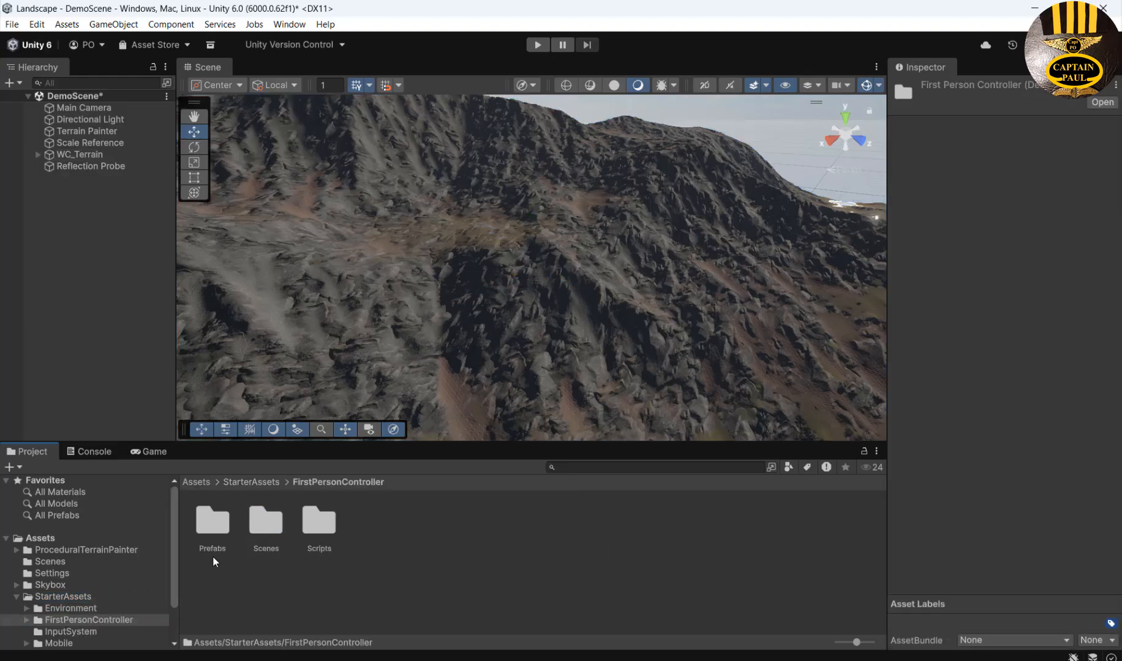
pyautogui.doubleClick(215, 522)
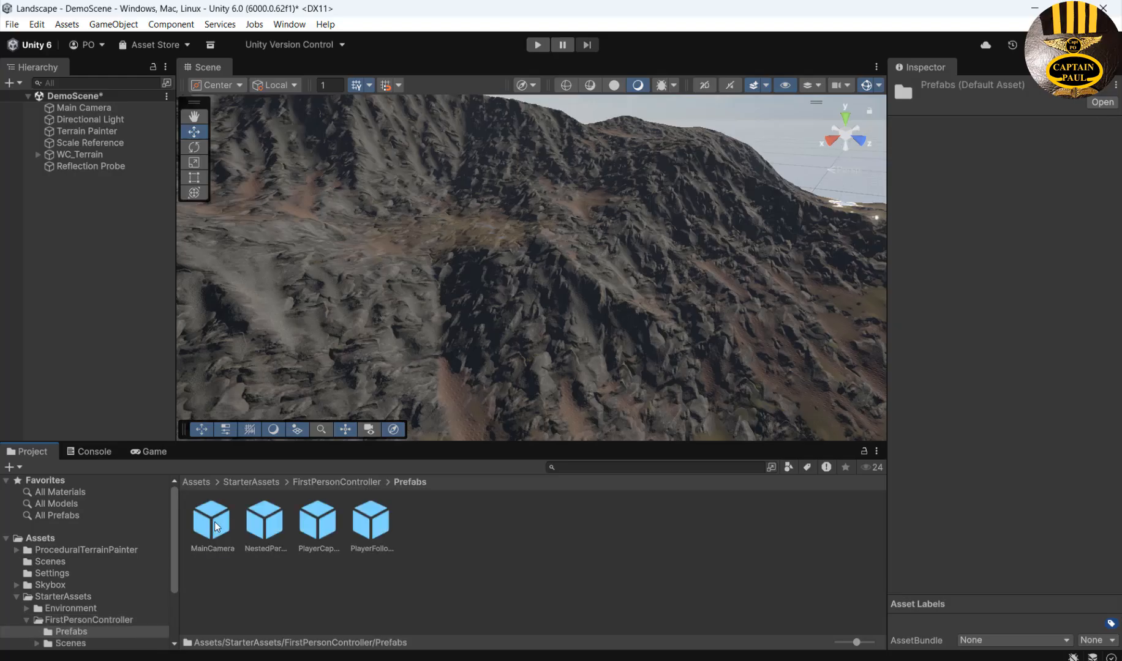
pyautogui.click(319, 593)
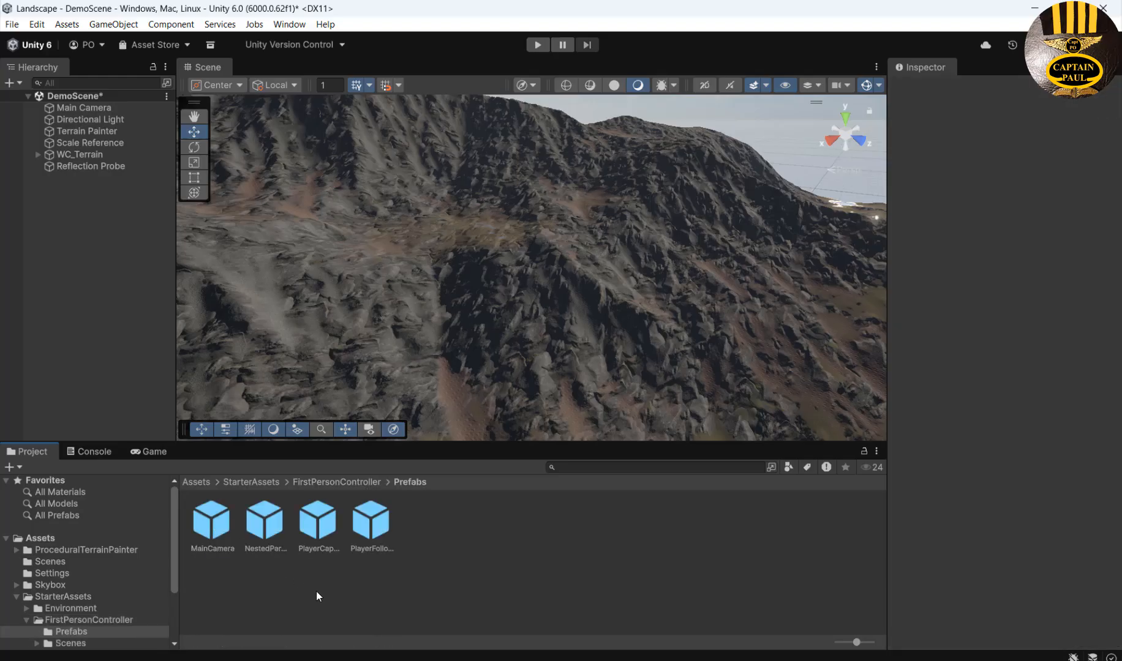
pyautogui.click(268, 534)
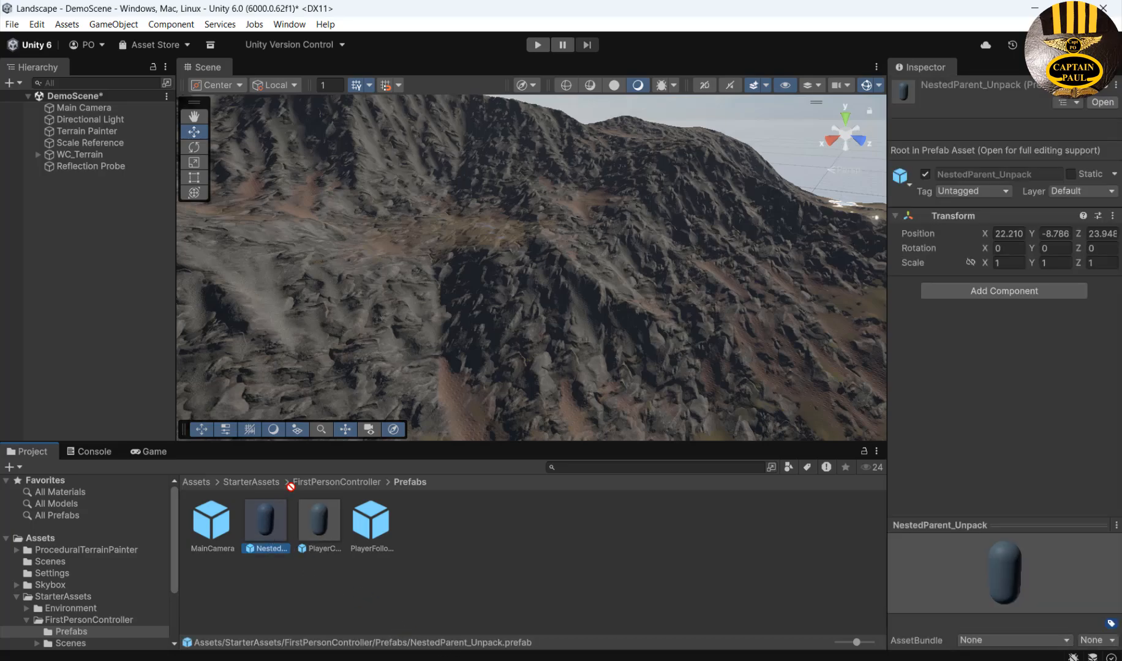
pyautogui.moveTo(268, 523)
pyautogui.mouseDown()
pyautogui.moveTo(464, 304)
pyautogui.moveTo(430, 268)
pyautogui.moveTo(429, 289)
pyautogui.moveTo(382, 265)
pyautogui.mouseUp()
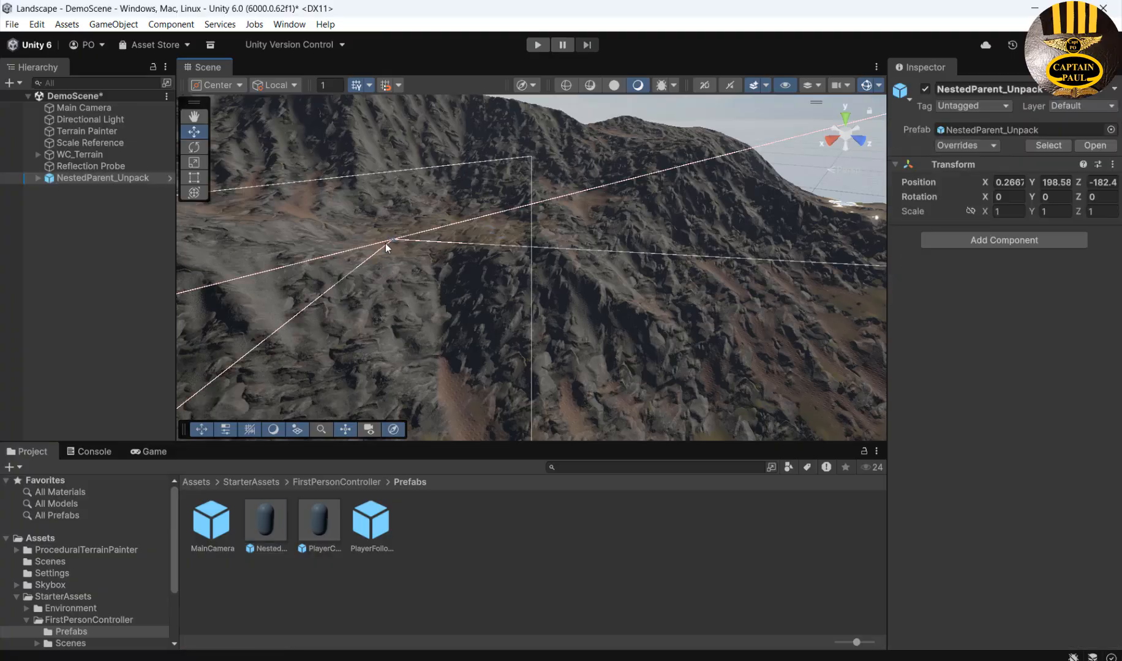
# Frame the player prefab, expand NestedParent_Unpack, and widen the Hierarchy to read its children.
pyautogui.press('f')
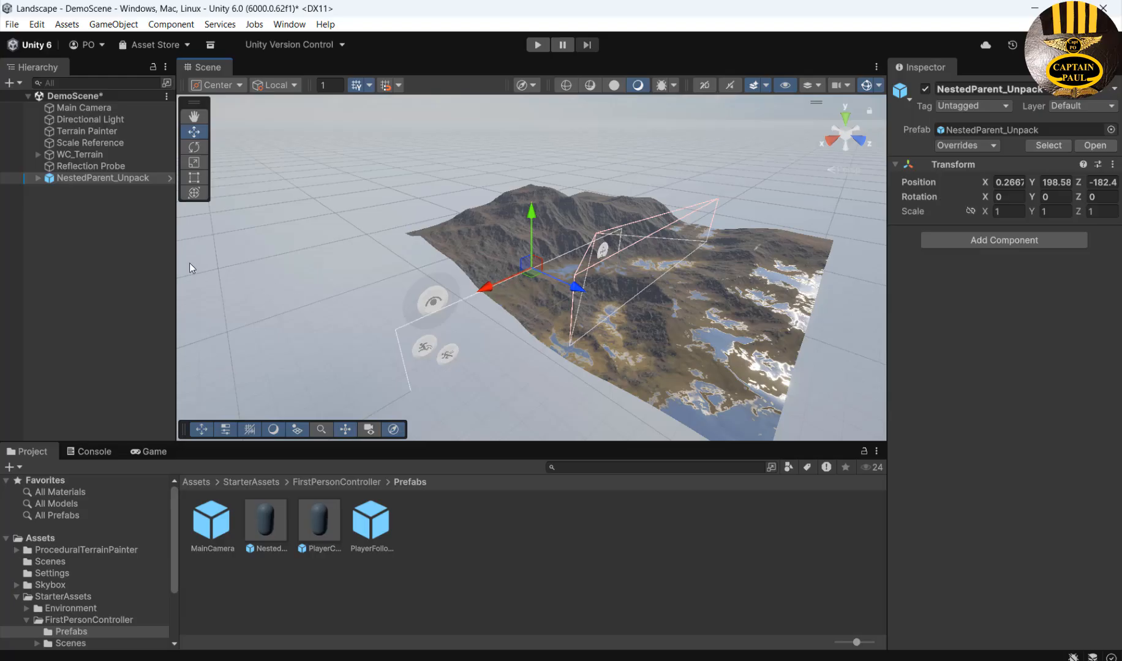
pyautogui.press('f')
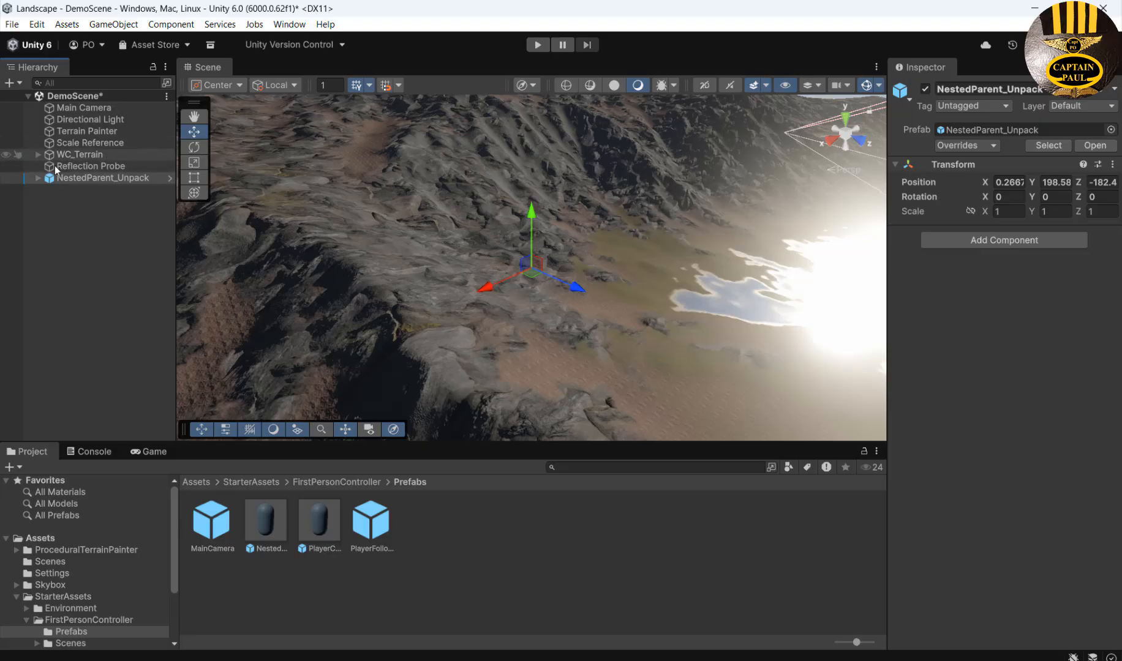
pyautogui.click(38, 178)
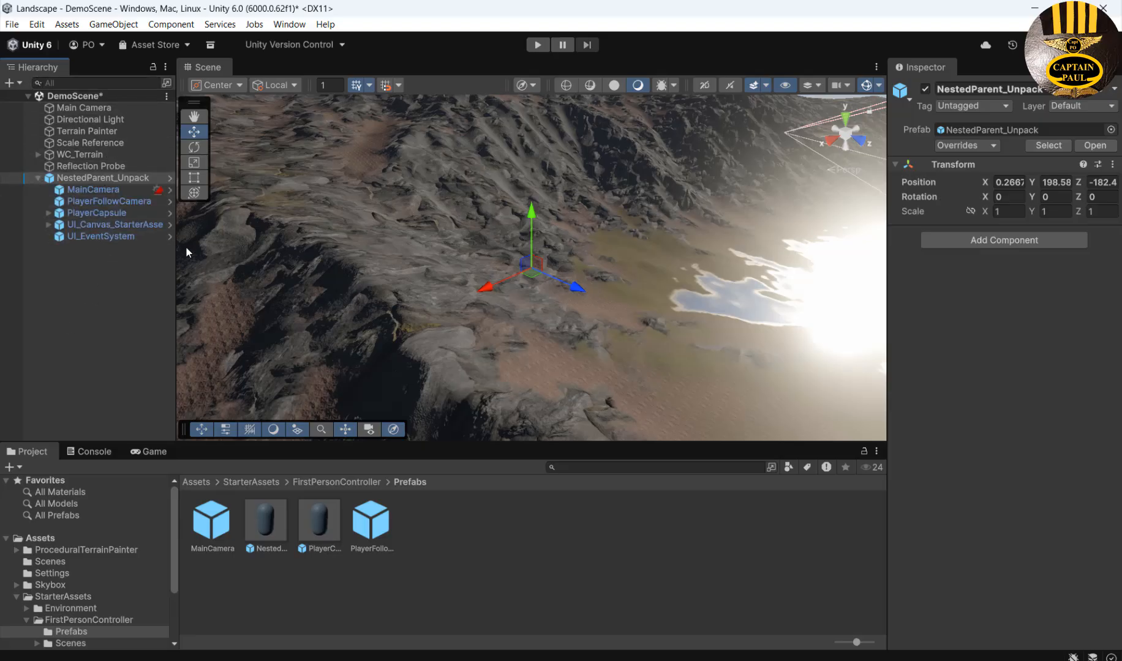
pyautogui.moveTo(177, 254); pyautogui.dragTo(305, 251)
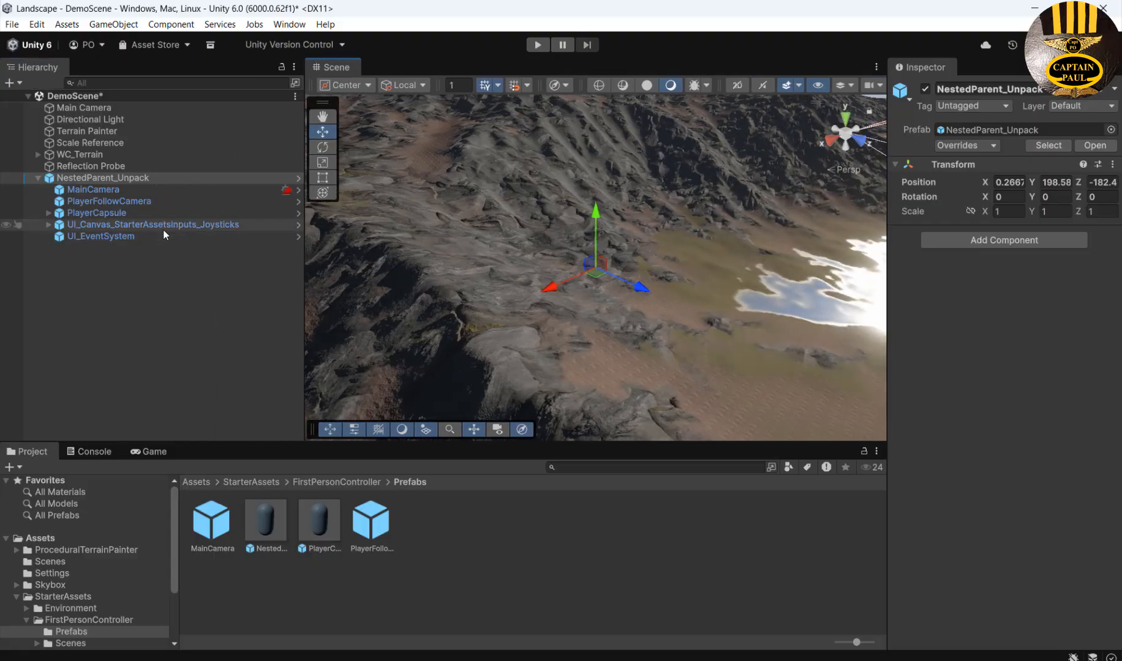
# Deactivate UI_Canvas_StarterAssetsInputs_Joysticks and UI_EventSystem together.
pyautogui.click(212, 224)
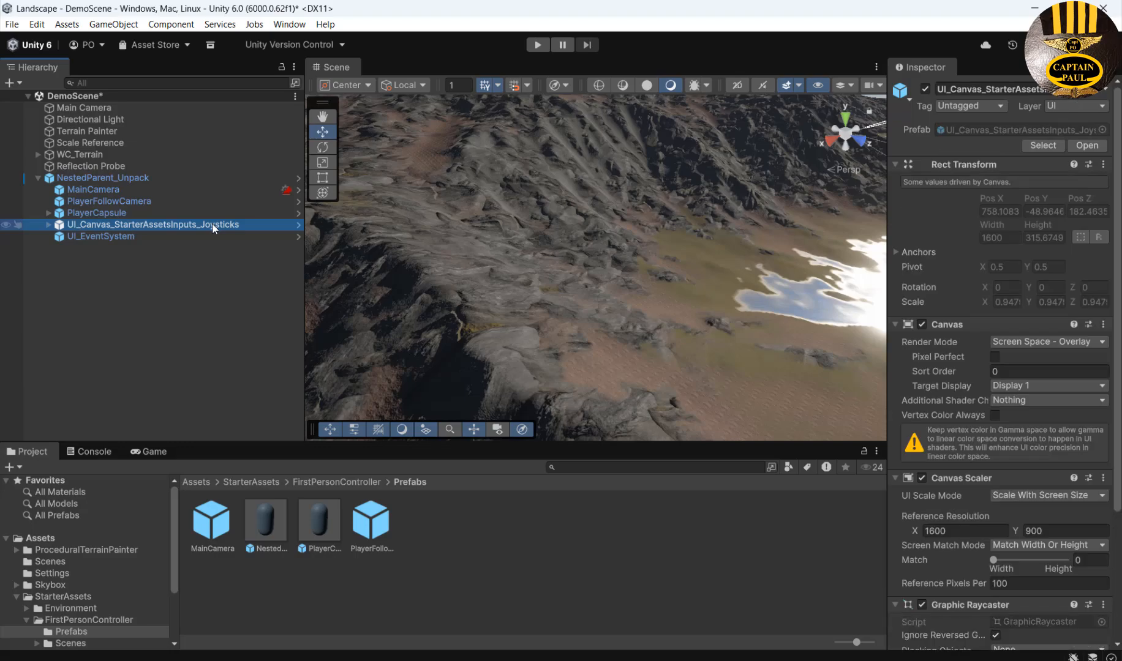
pyautogui.keyDown('ctrl'); pyautogui.click(100, 238); pyautogui.keyUp('ctrl')
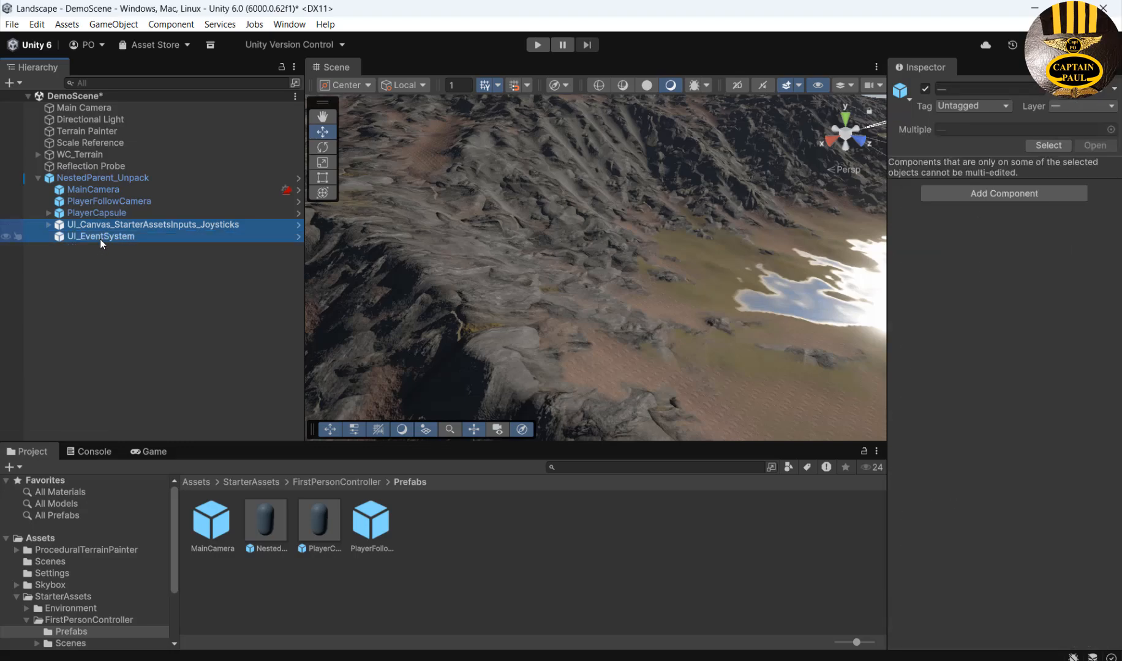
pyautogui.click(926, 90)
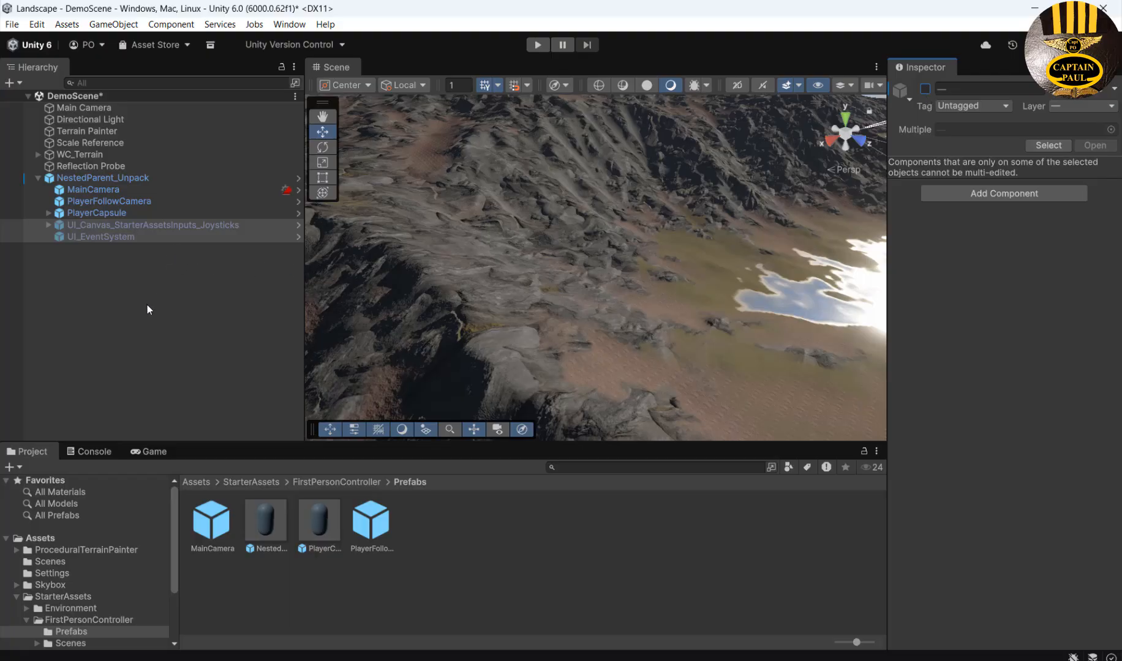
# Disable the scene's original Main Camera, leaving the player's MainCamera active.
pyautogui.click(84, 190)
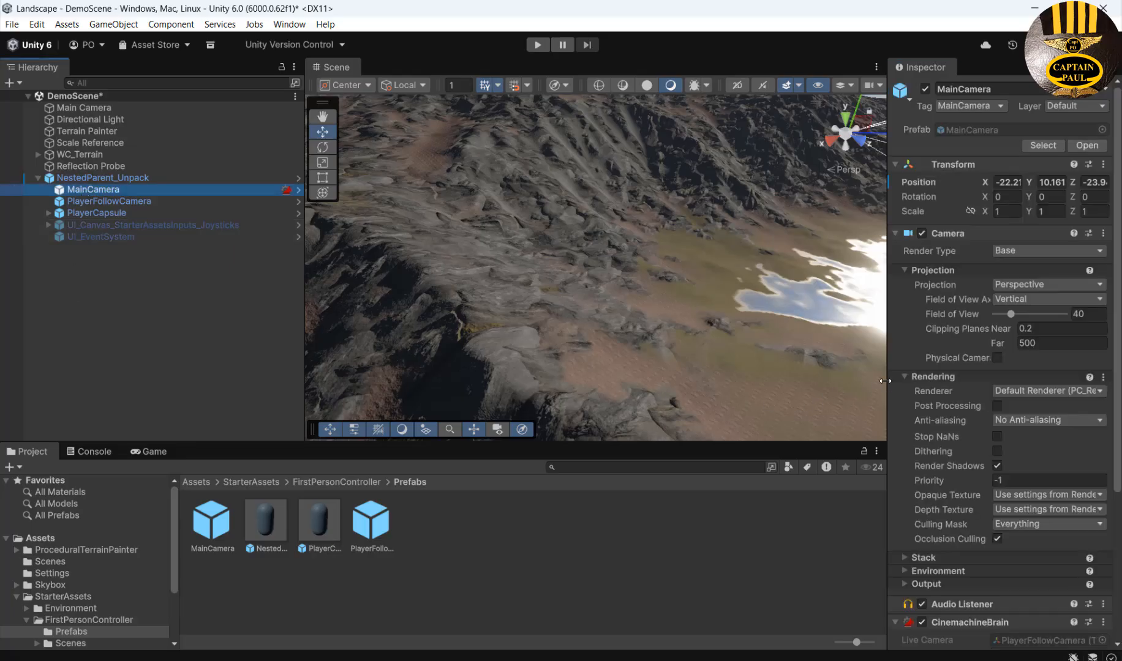
pyautogui.moveTo(885, 381); pyautogui.dragTo(761, 381)
pyautogui.scroll(-2, 901, 503)
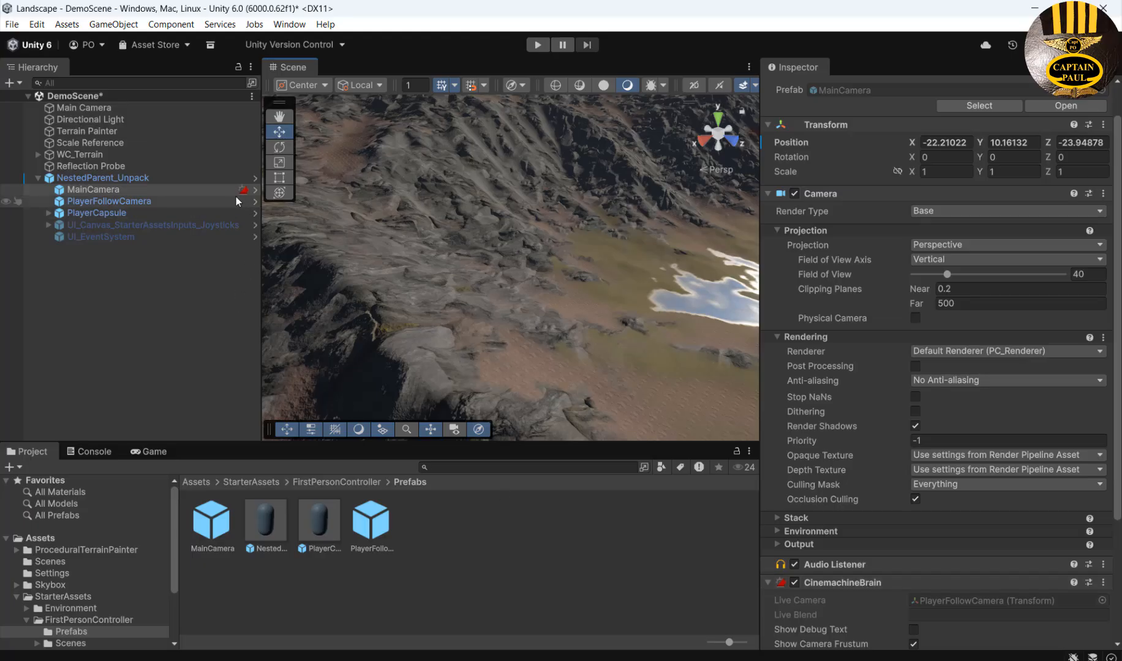
pyautogui.click(75, 108)
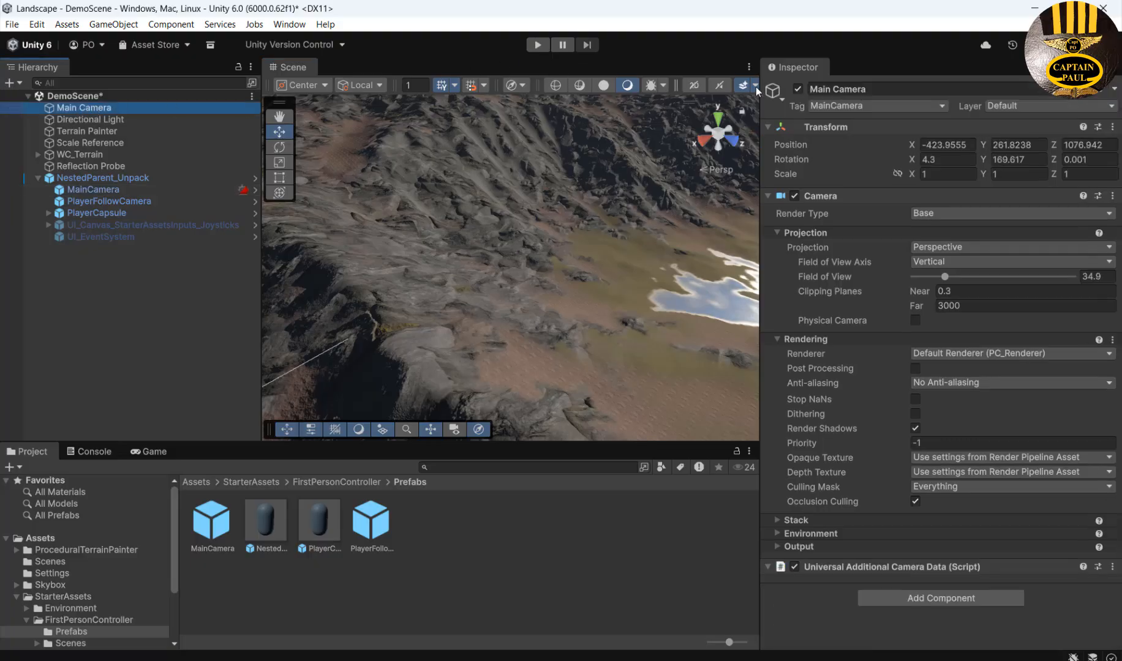
pyautogui.click(798, 89)
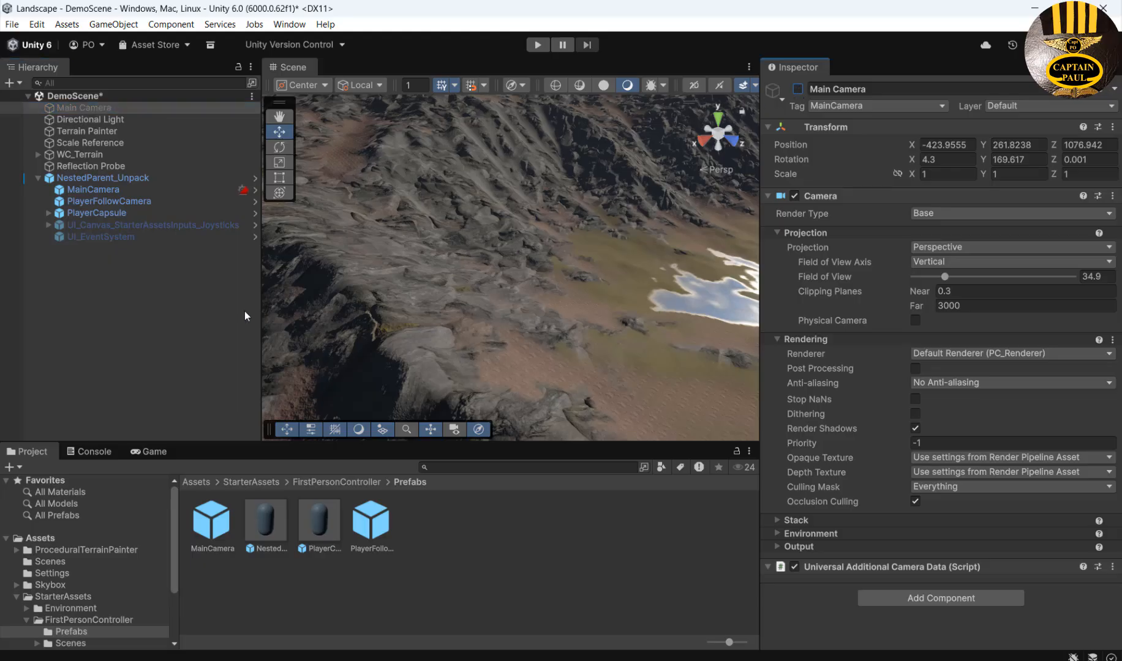
pyautogui.click(92, 190)
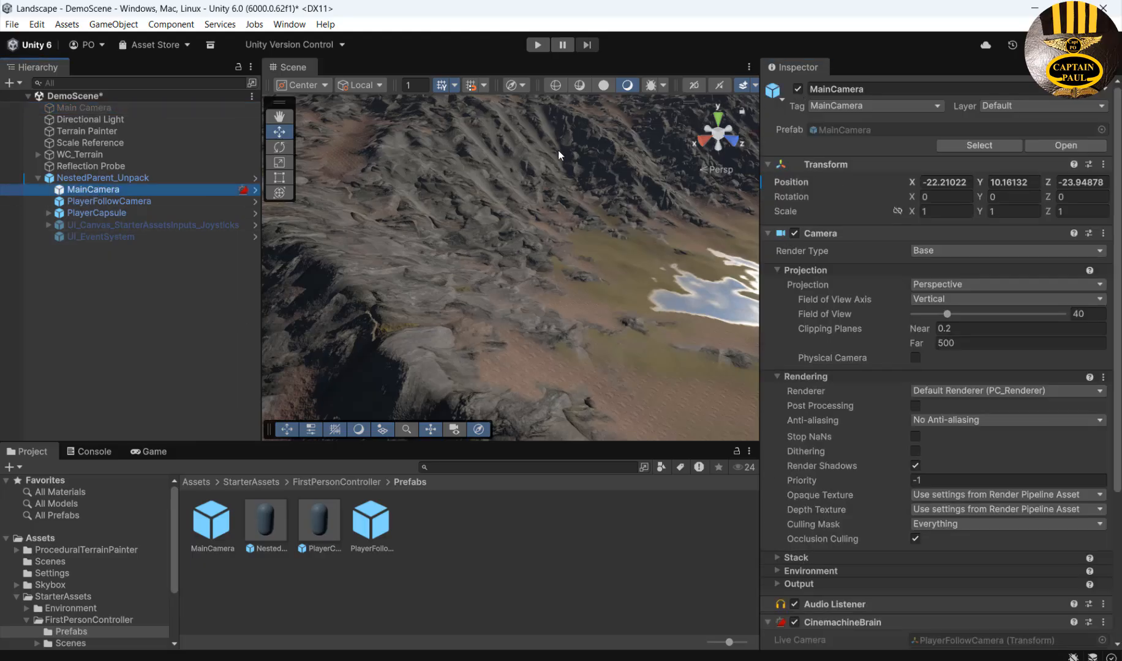
pyautogui.moveTo(259, 289); pyautogui.dragTo(200, 289)
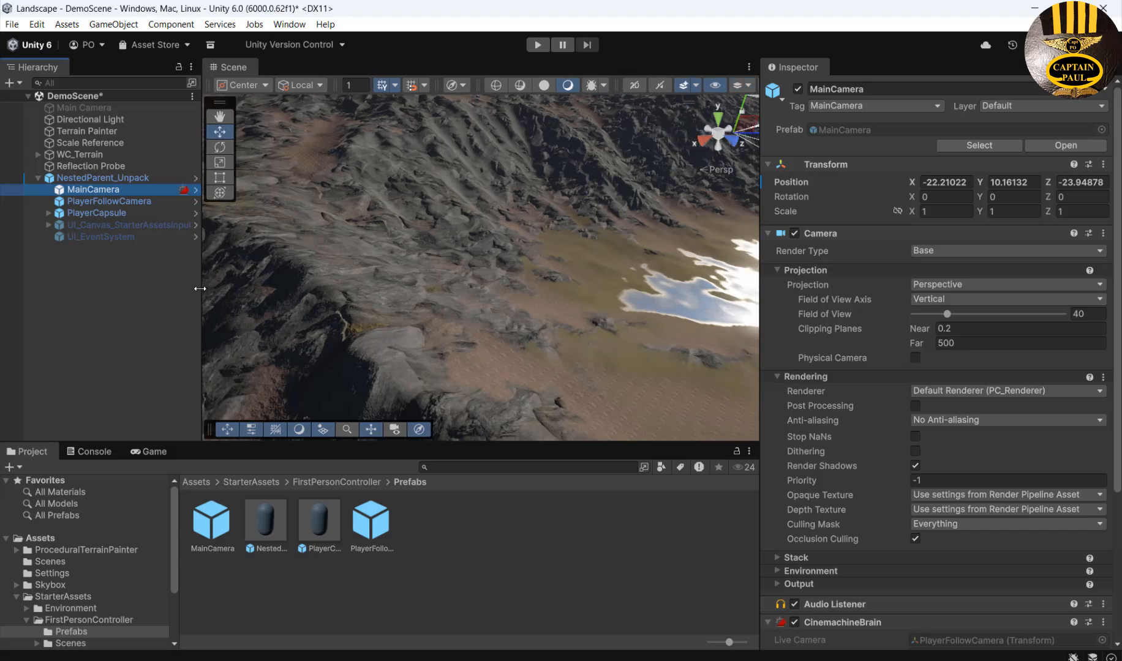
pyautogui.click(537, 45)
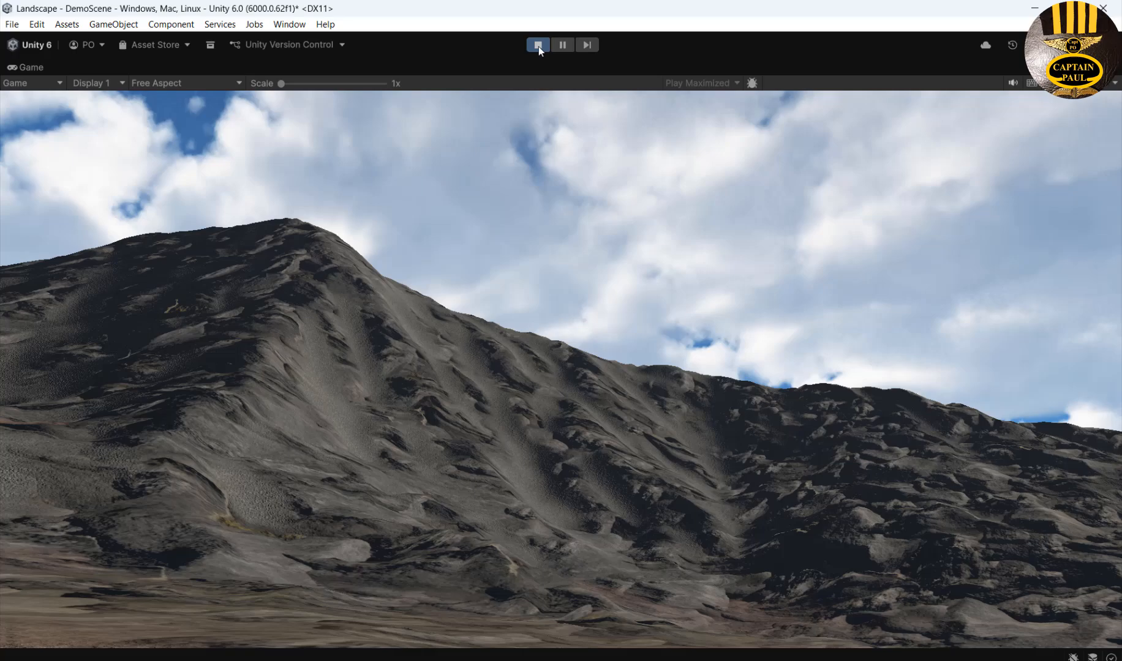
pyautogui.click(538, 44)
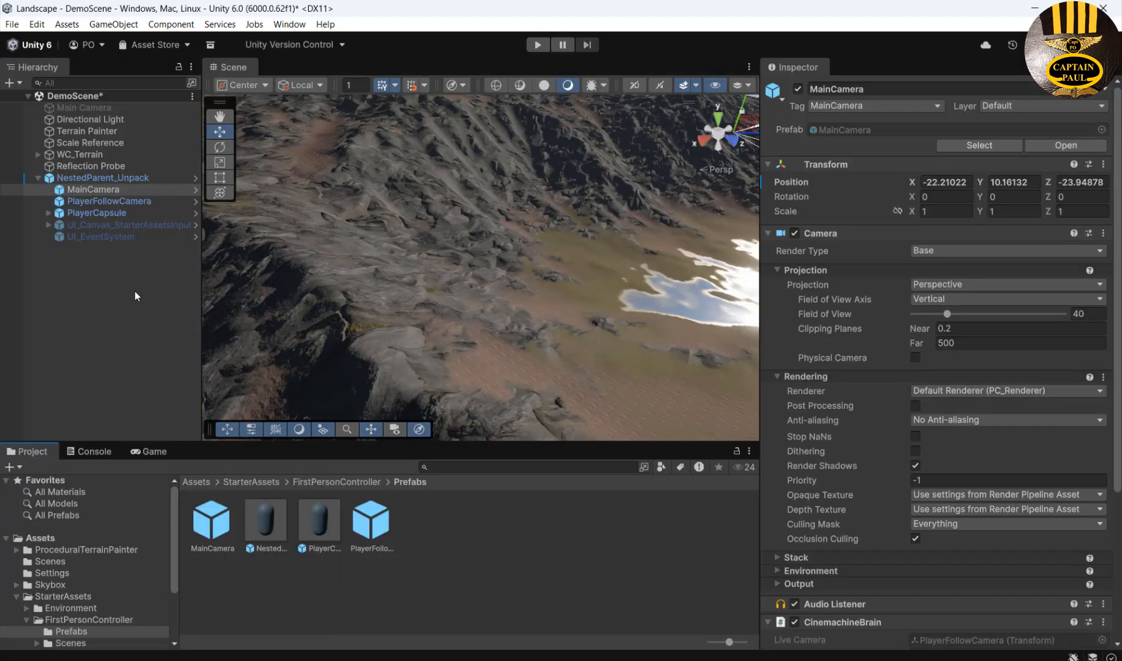
# Select PlayerCapsule and set its First Person Controller Move Speed to 10.
pyautogui.moveTo(1118, 350); pyautogui.dragTo(1117, 541)
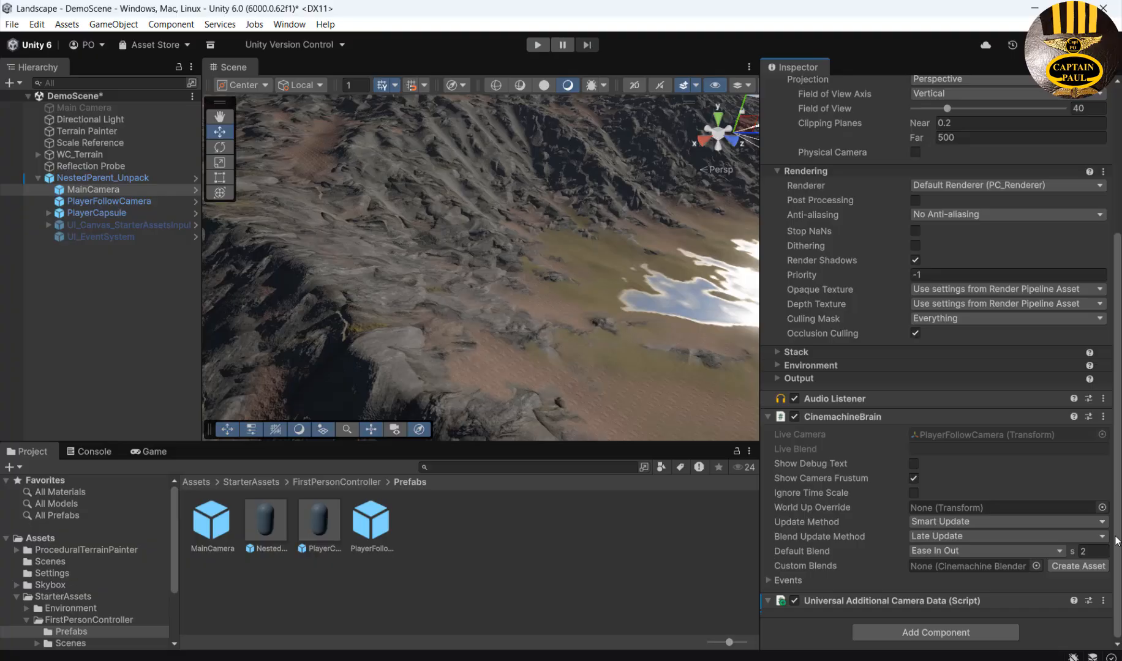
pyautogui.click(101, 212)
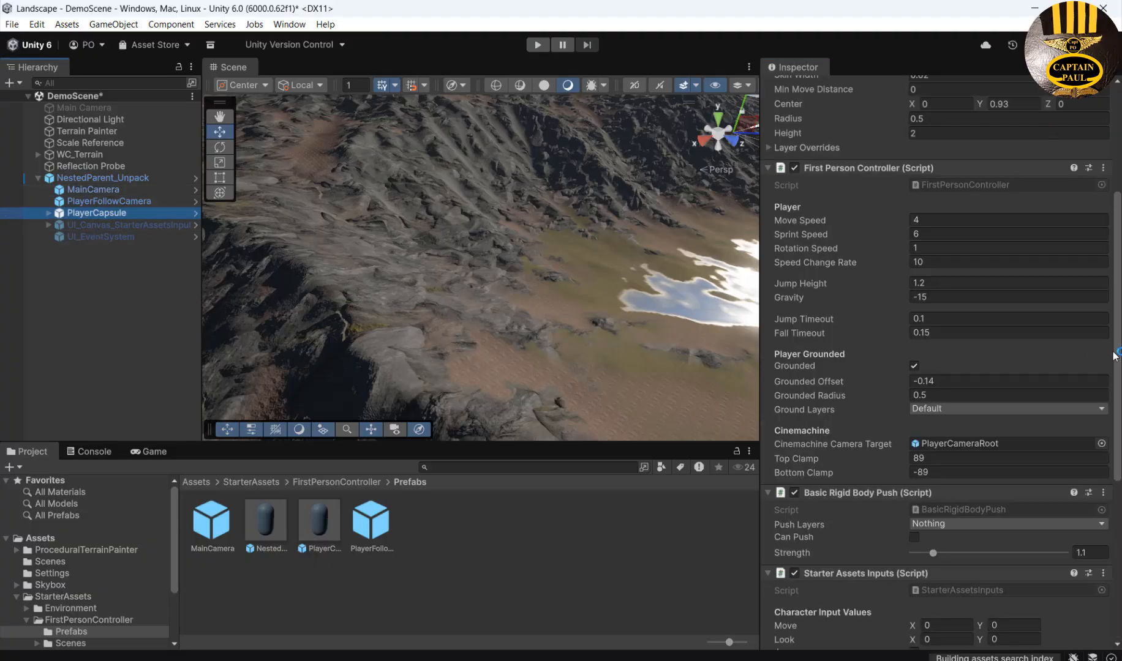
pyautogui.moveTo(1118, 351); pyautogui.dragTo(1119, 504)
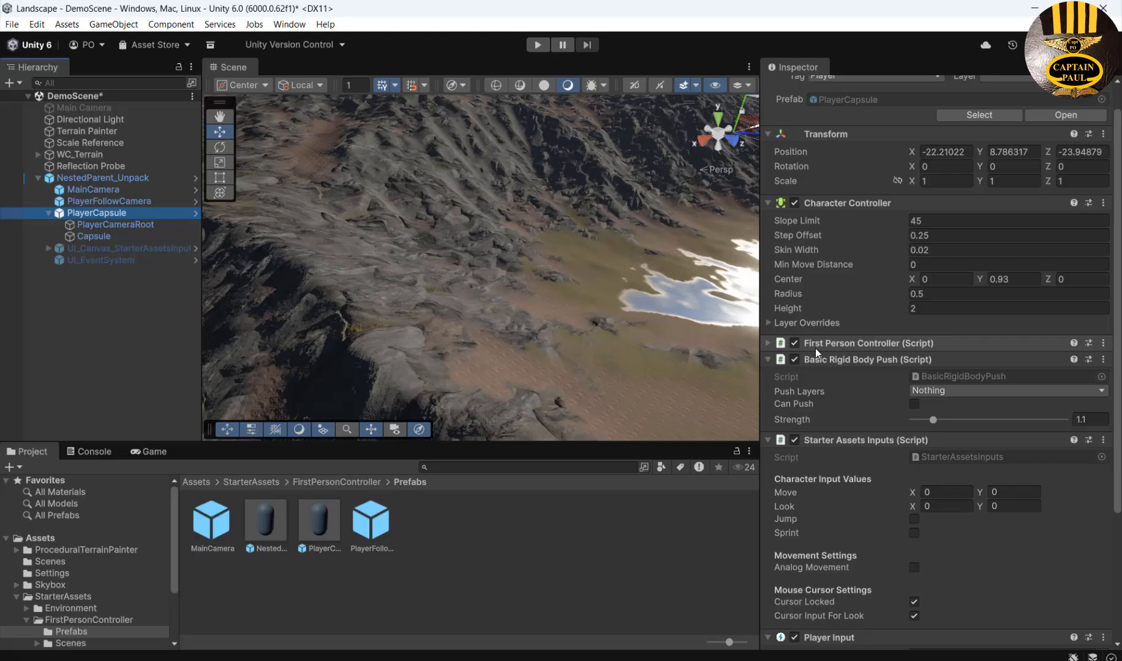
pyautogui.click(769, 343)
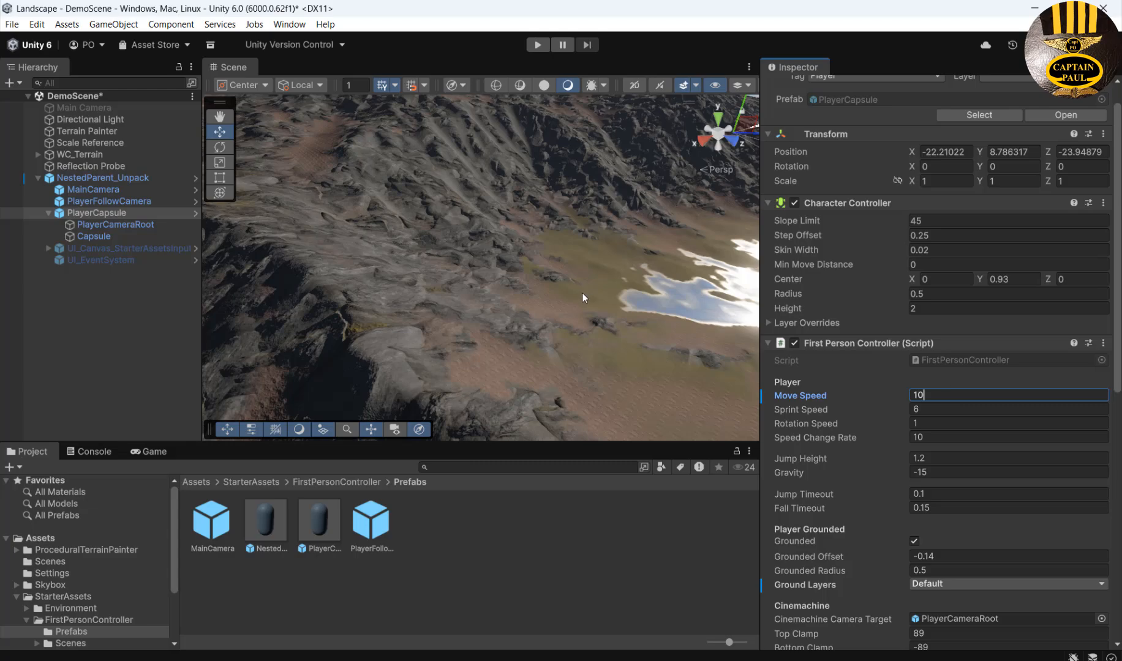
# Start Play mode to test walking with Move Speed 10.
pyautogui.click(536, 48)
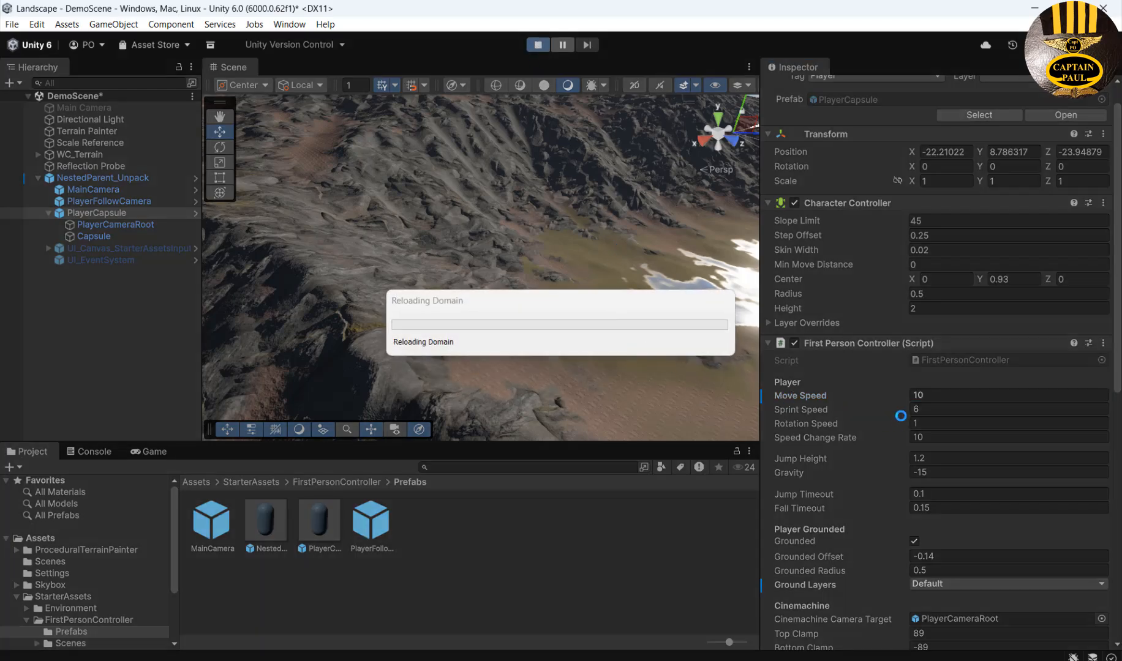